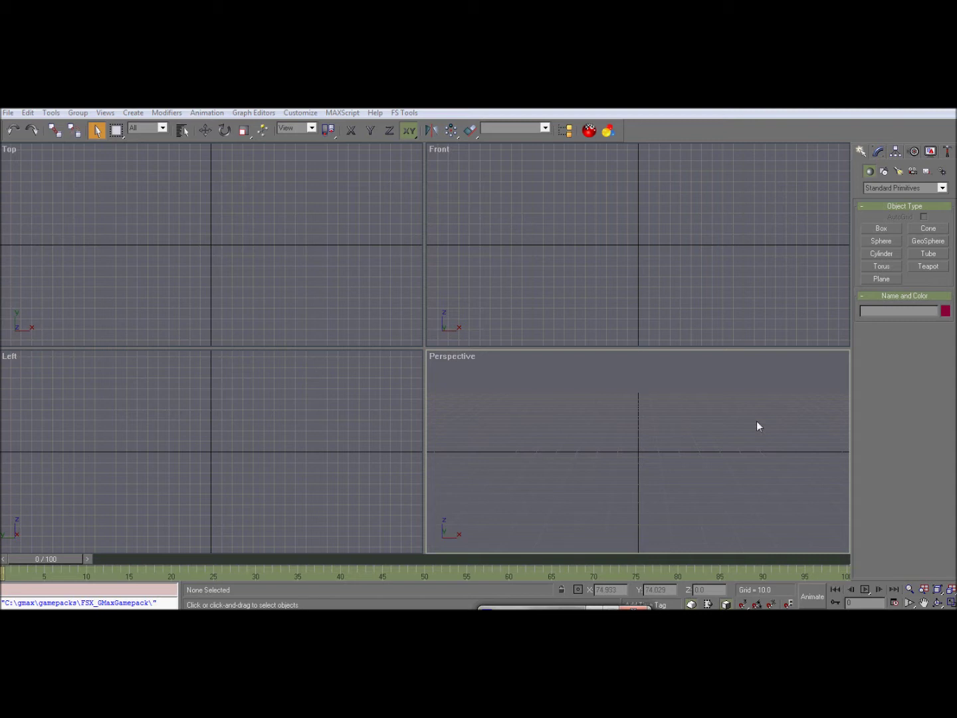
# Create a rectangular plane about 158.6 long and 143 wide on the ground grid in the Perspective view.
pyautogui.click(895, 282)
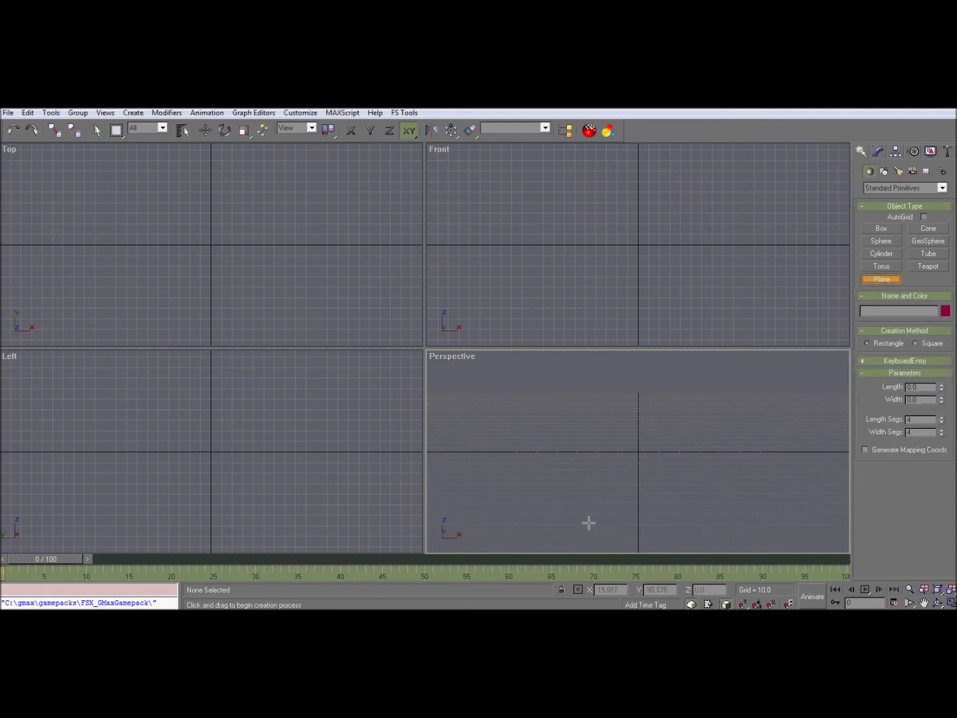
pyautogui.moveTo(531, 416); pyautogui.dragTo(836, 490)
pyautogui.click(205, 131)
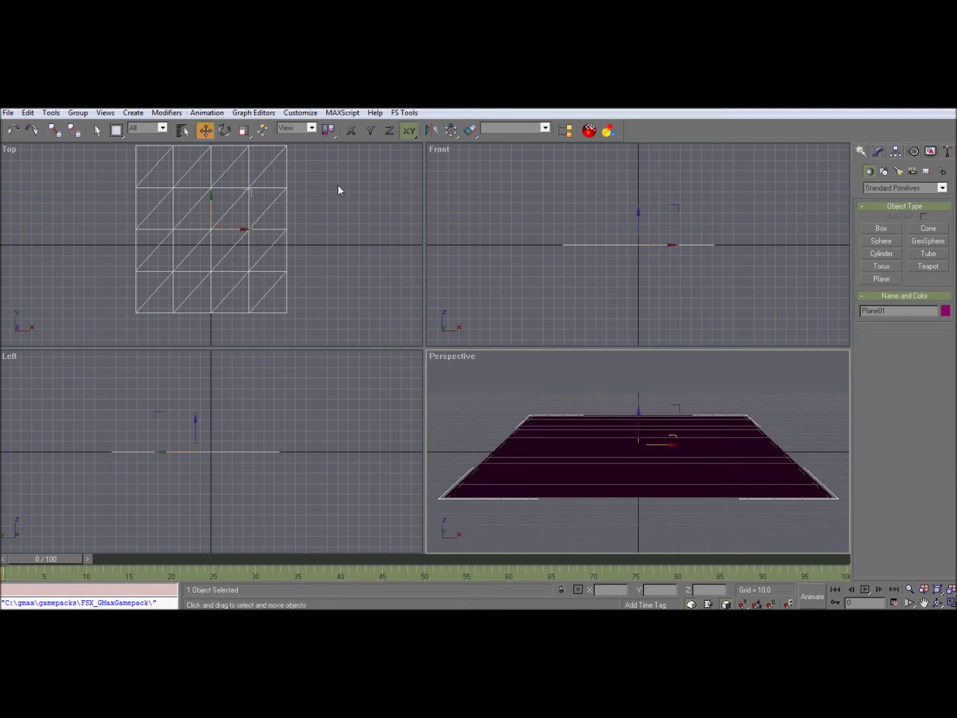
# Reduce the plane's length segments and width segments to 1 each.
pyautogui.click(879, 153)
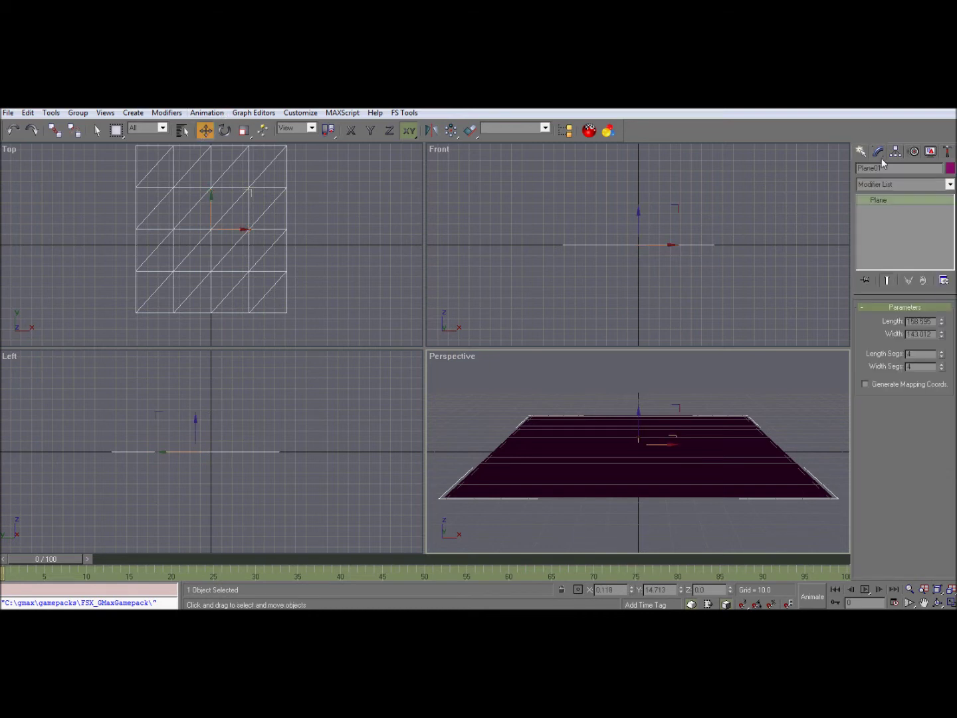
pyautogui.click(942, 357)
pyautogui.click(942, 357)
pyautogui.click(942, 357)
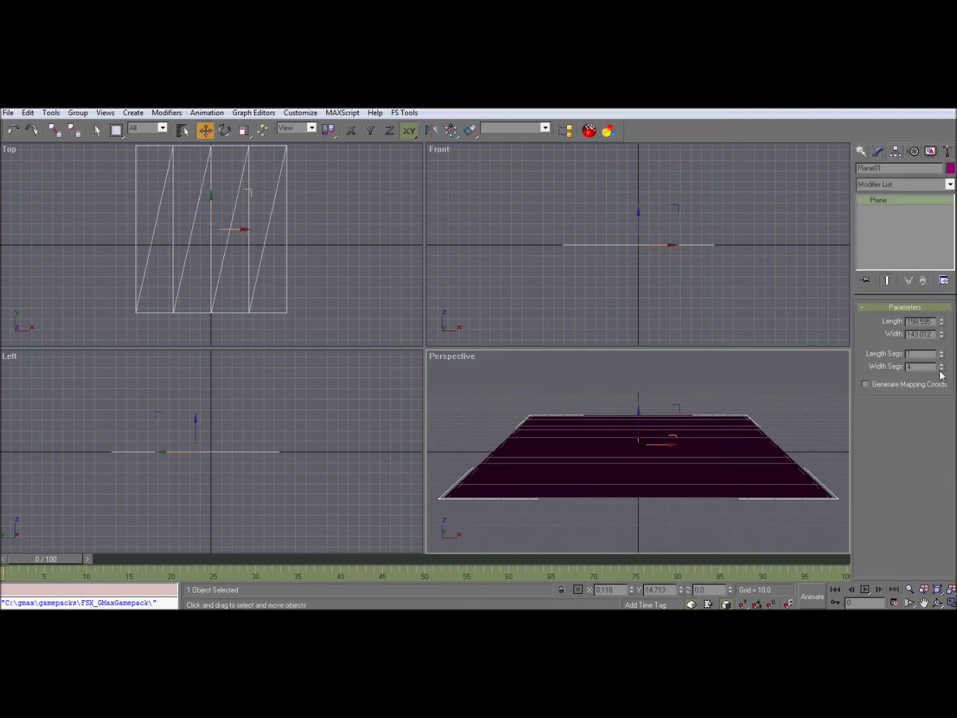
pyautogui.click(942, 370)
pyautogui.click(941, 370)
pyautogui.click(943, 370)
pyautogui.click(924, 603)
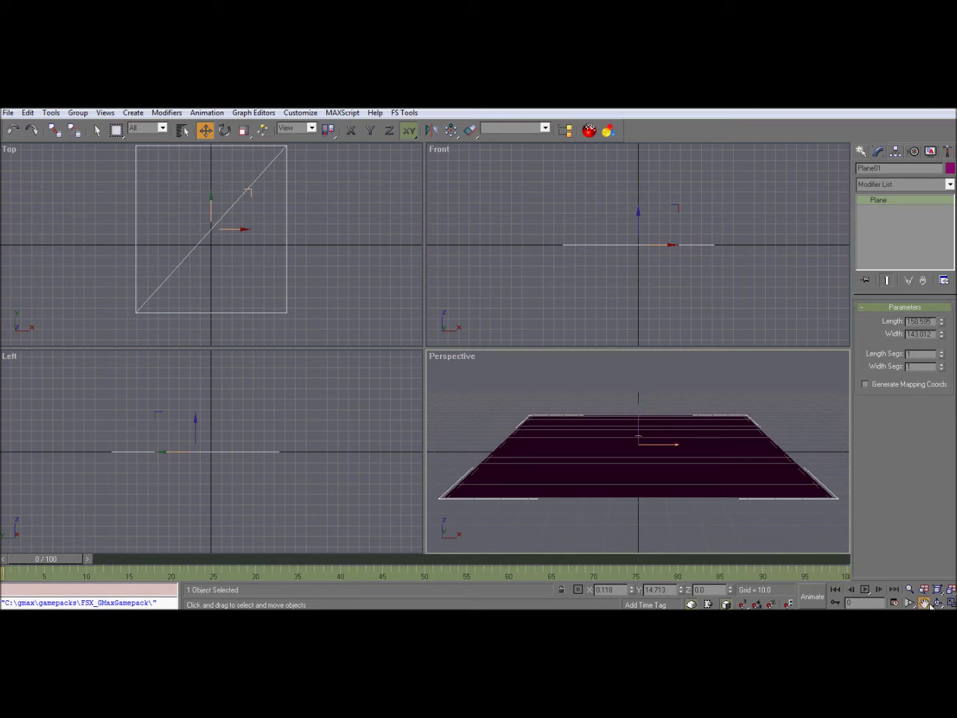
pyautogui.moveTo(663, 435)
pyautogui.mouseDown()
pyautogui.moveTo(609, 483)
pyautogui.moveTo(649, 423)
pyautogui.moveTo(630, 452)
pyautogui.moveTo(637, 404)
pyautogui.moveTo(663, 452)
pyautogui.mouseUp()
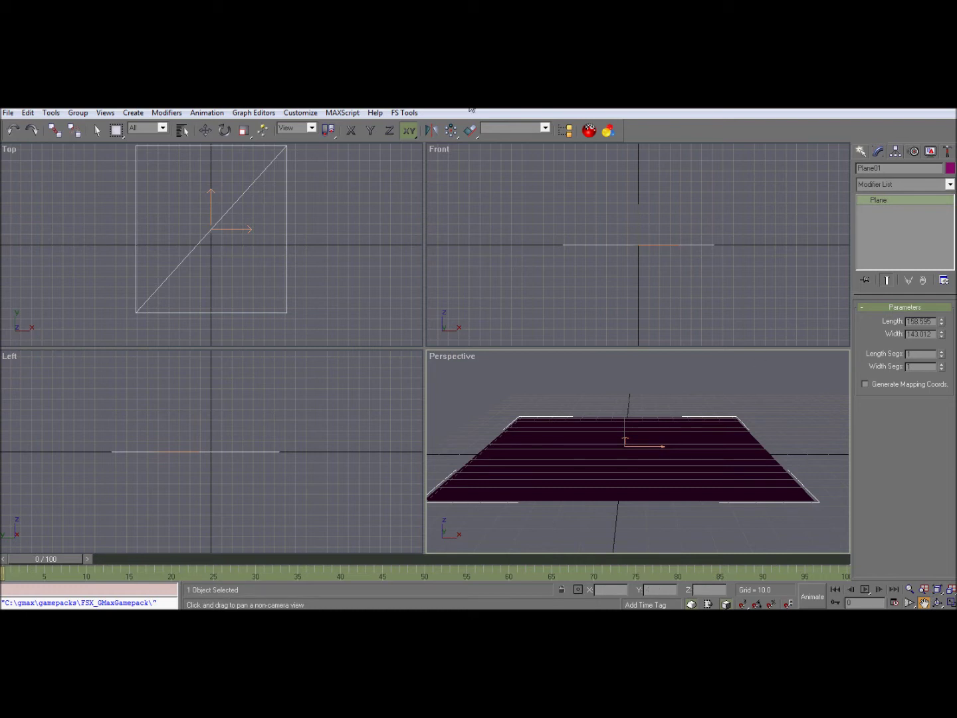
# Create a new GUID for the file with the LOD and GUID tools, using the friendly name Groundplane.
pyautogui.click(417, 113)
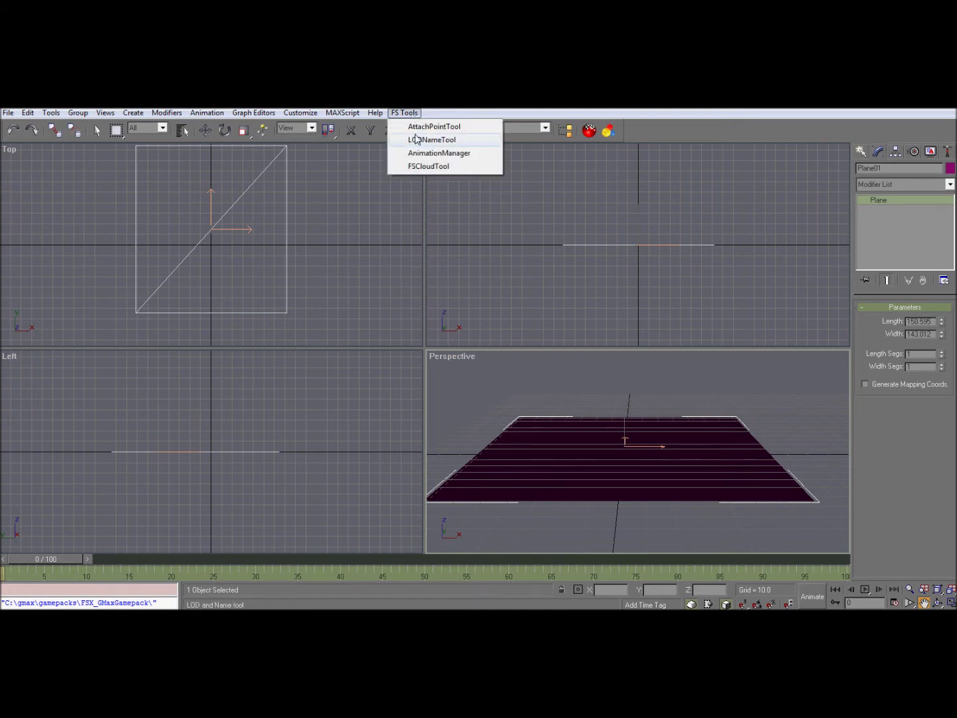
pyautogui.click(416, 140)
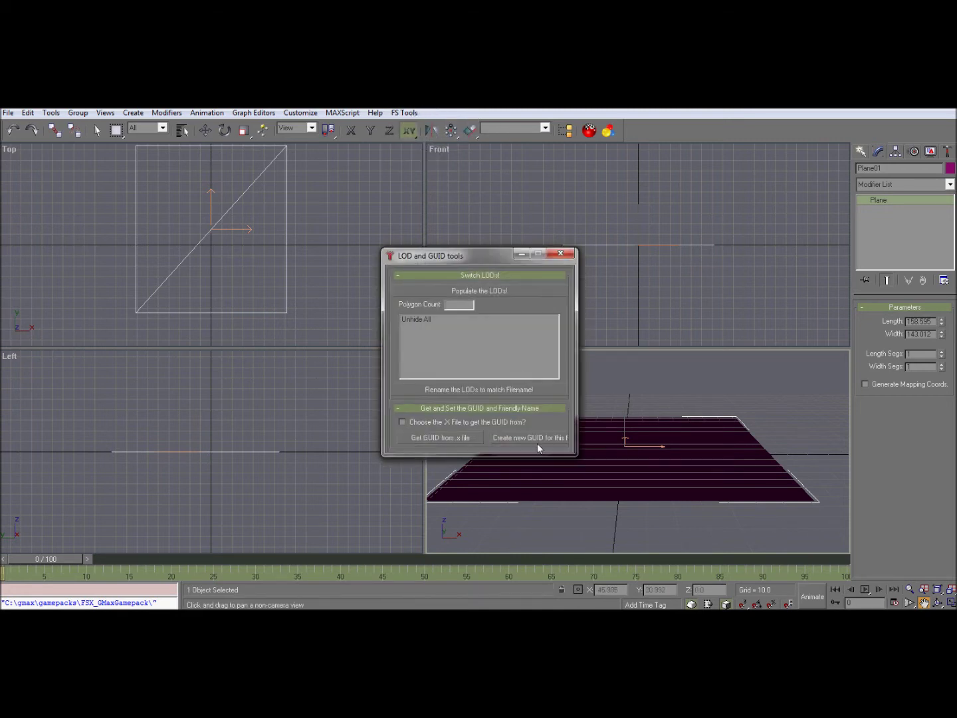
pyautogui.click(530, 439)
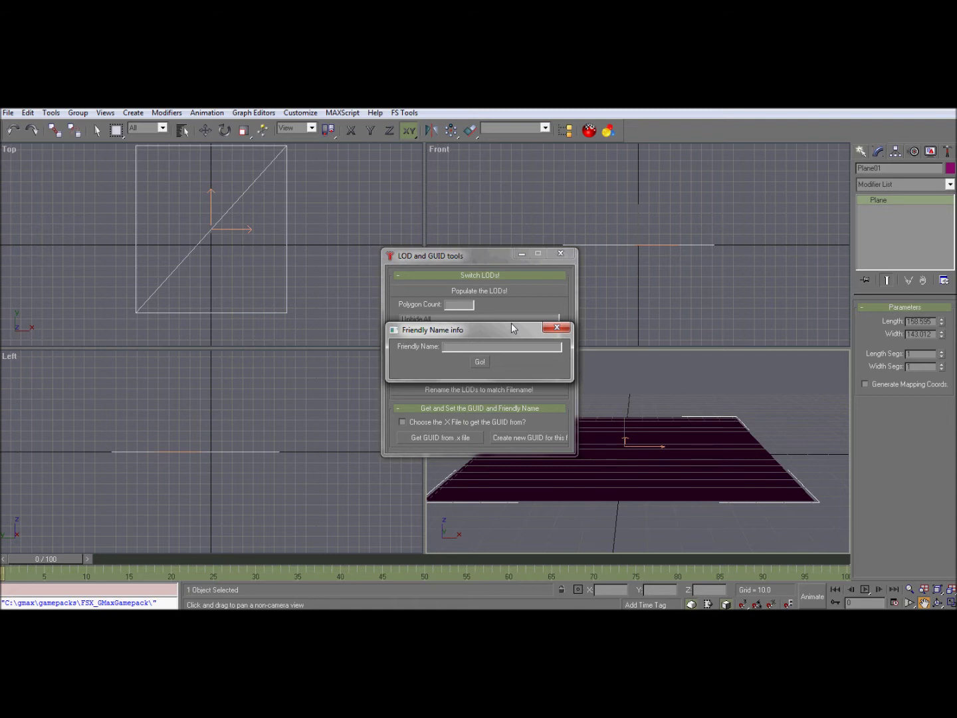
pyautogui.write('Groundplane')
pyautogui.click(480, 362)
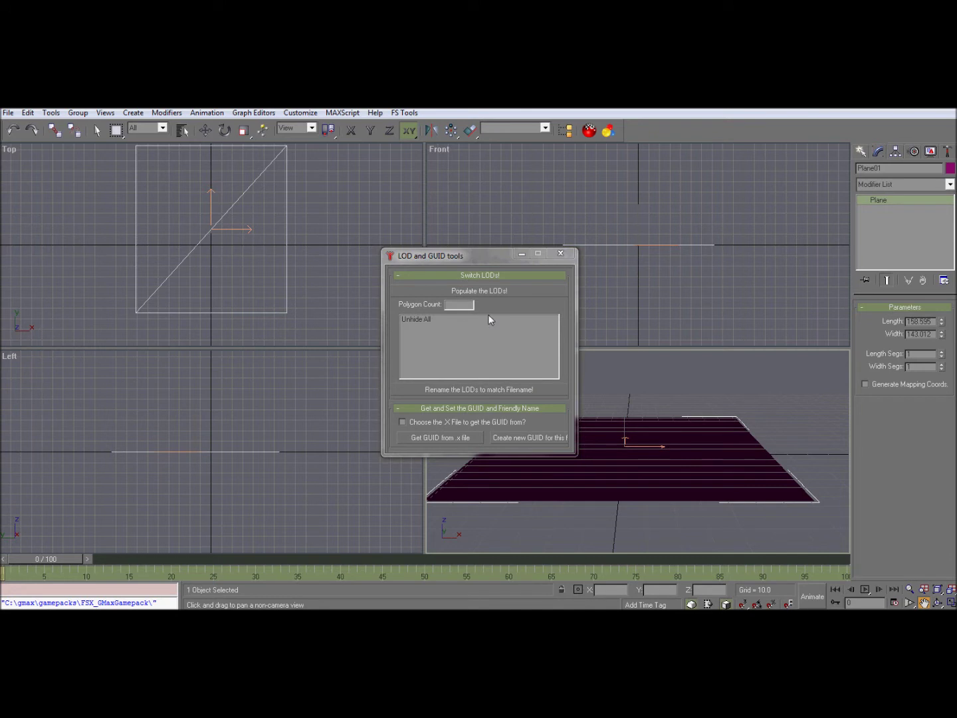
pyautogui.click(560, 254)
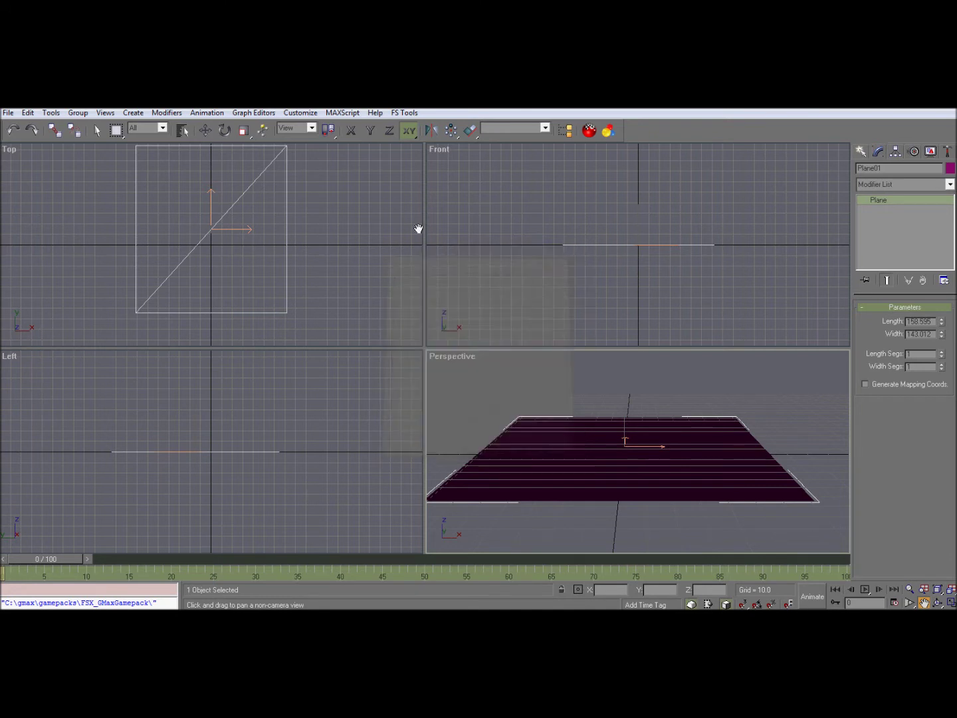
# Start exporting the selected plane and choose the ModelConverterX folder in the Documents library as the destination.
pyautogui.click(8, 112)
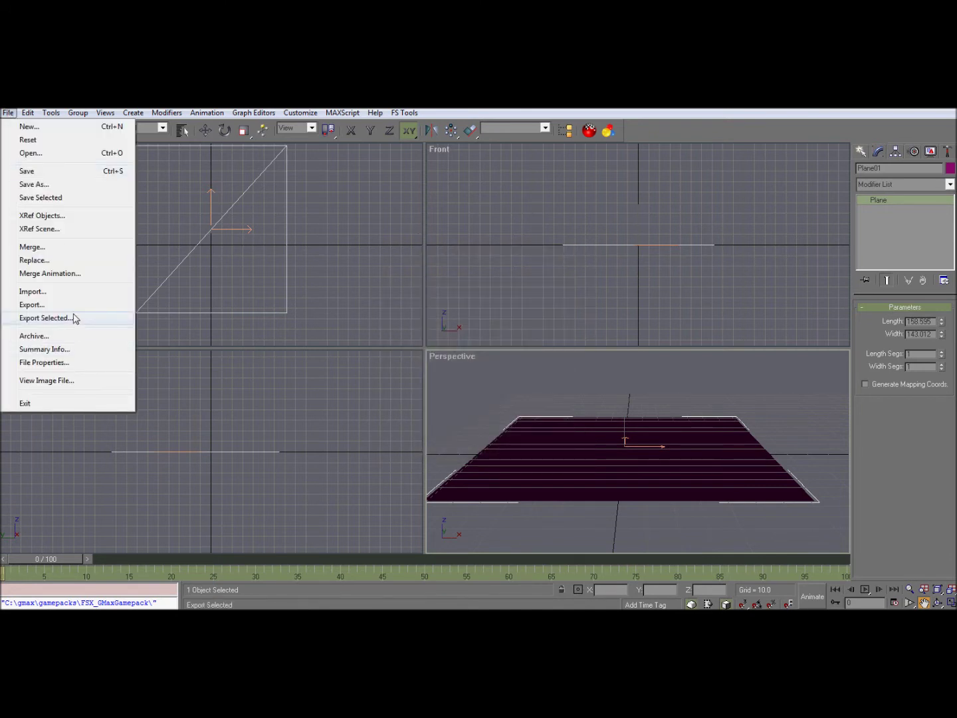
pyautogui.click(46, 317)
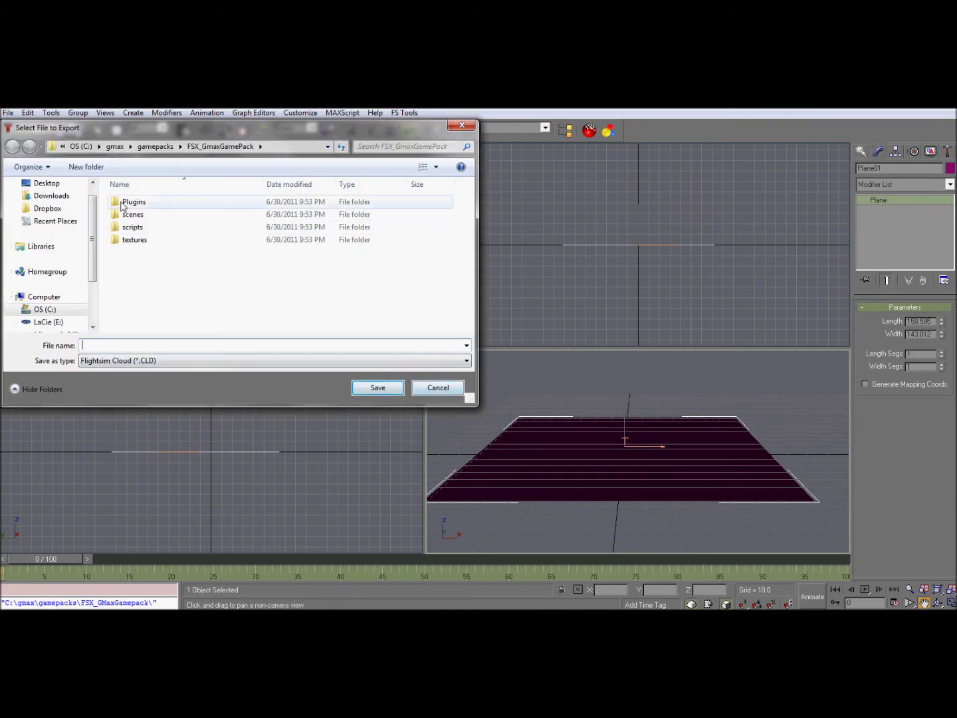
pyautogui.click(40, 251)
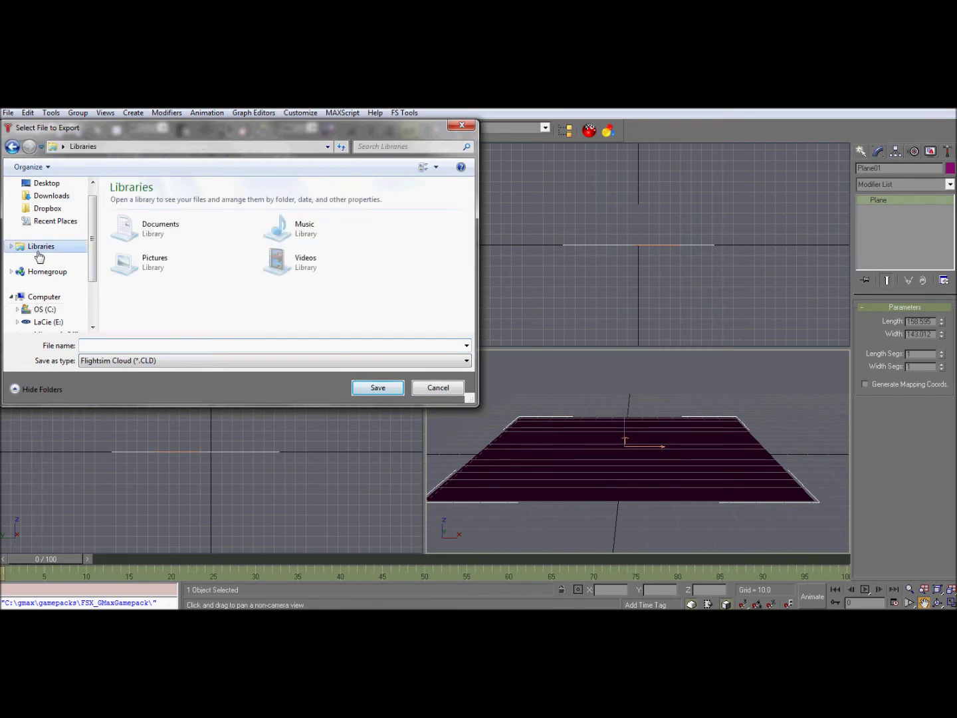
pyautogui.doubleClick(192, 239)
pyautogui.scroll(-1, 192, 267)
pyautogui.doubleClick(178, 291)
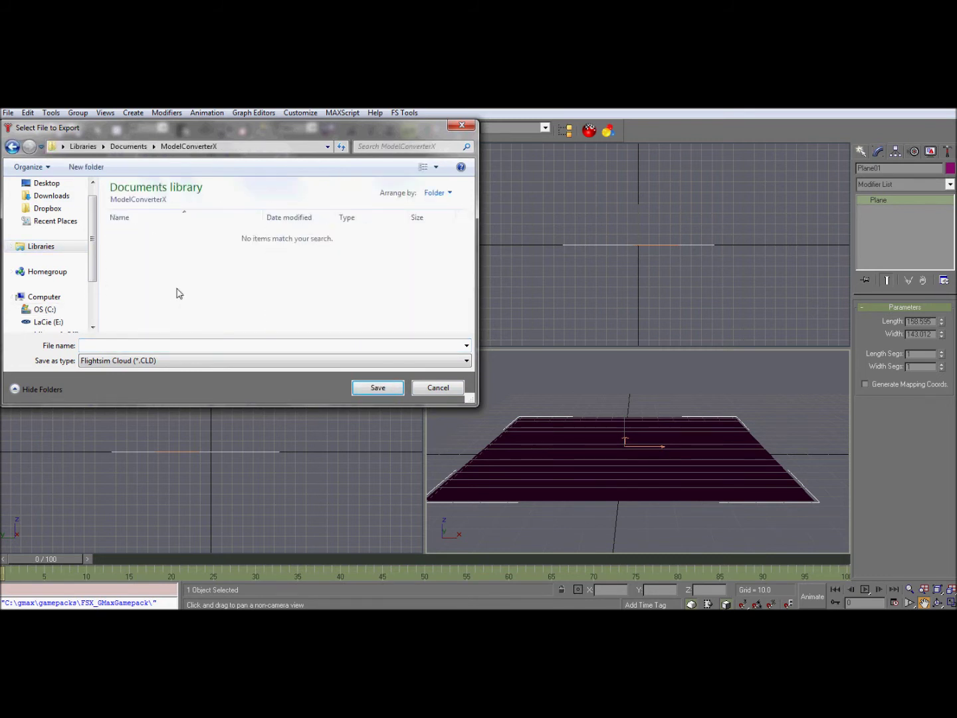
# Save the export as a Flightsim Model (*.MDL) named groundplane, exporting it as FSX.
pyautogui.click(154, 363)
pyautogui.click(153, 382)
pyautogui.click(147, 346)
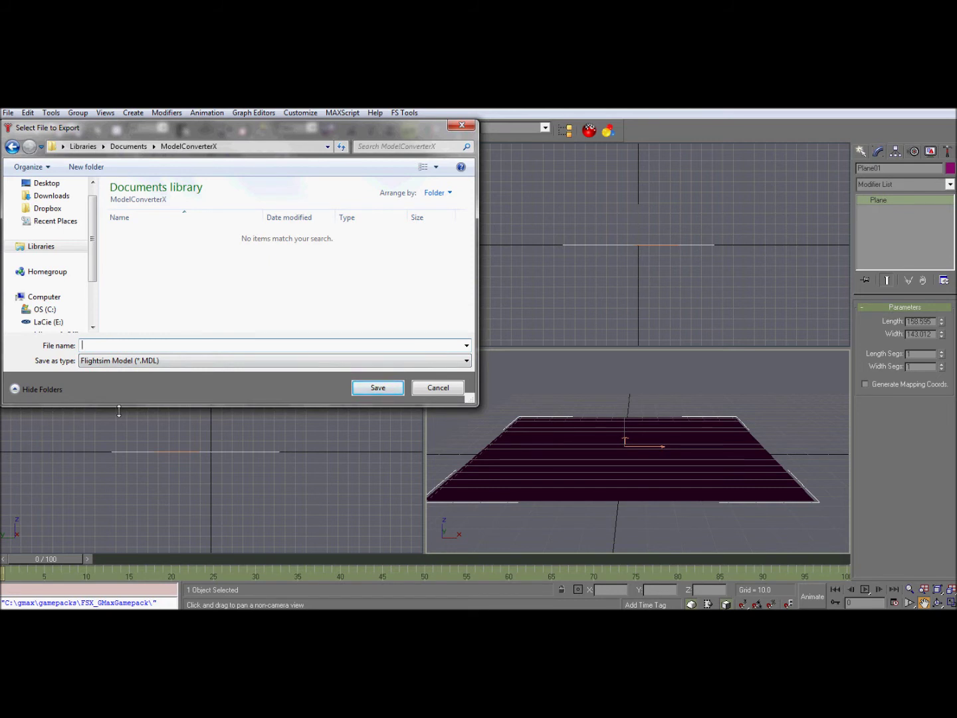
pyautogui.write('groundplane')
pyautogui.press('Return')
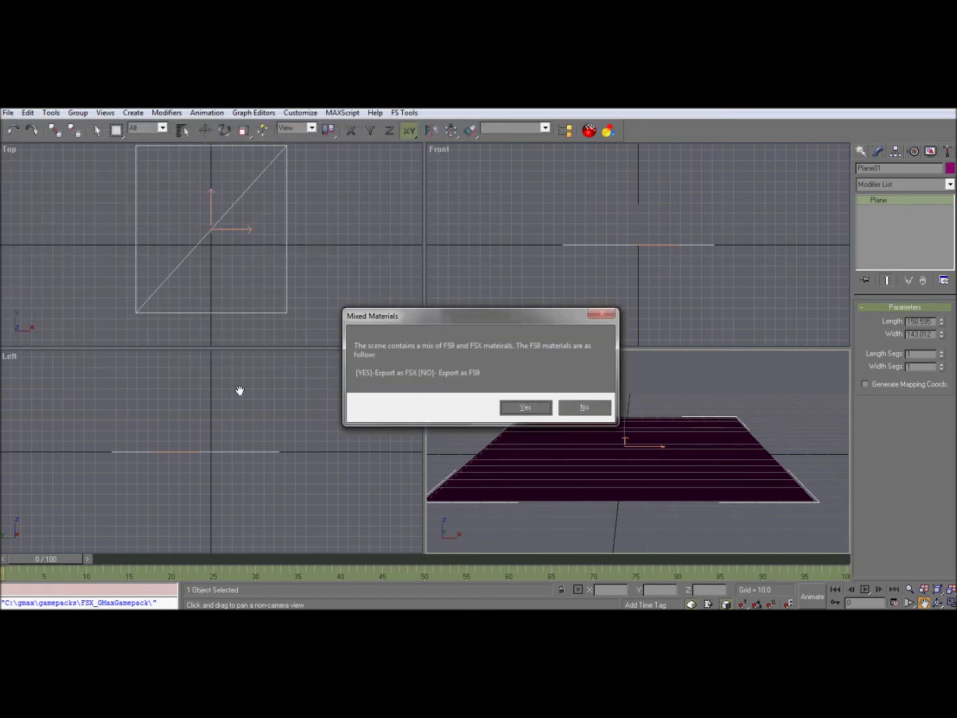
pyautogui.click(525, 407)
pyautogui.press('Return')
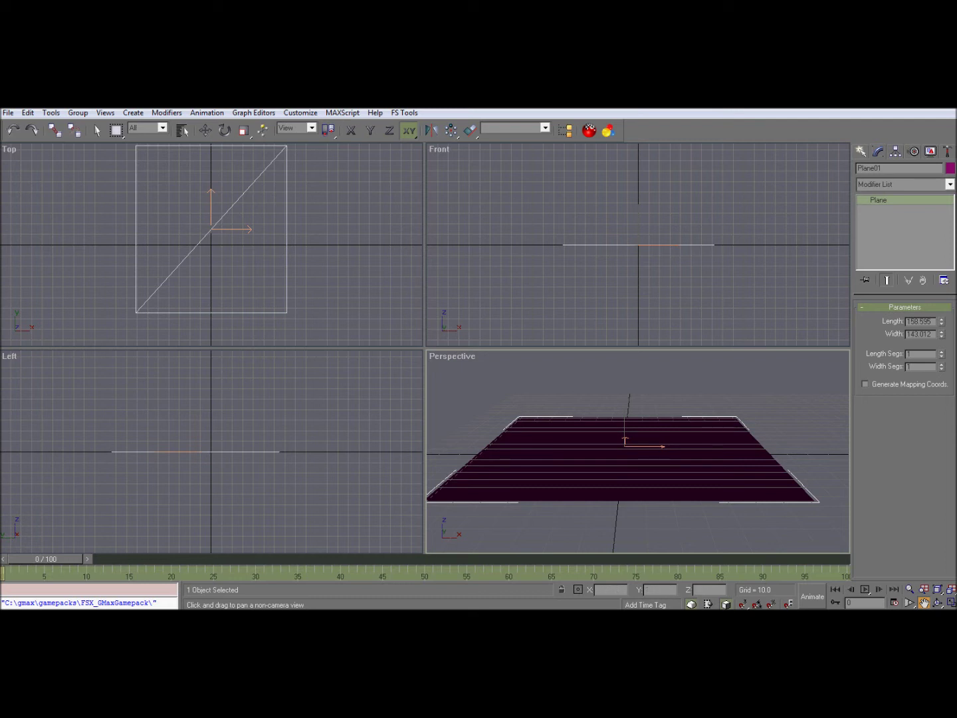
# Start a new scene in gmax without saving the changes to the current one.
pyautogui.hotkey('ctrl', 'n')
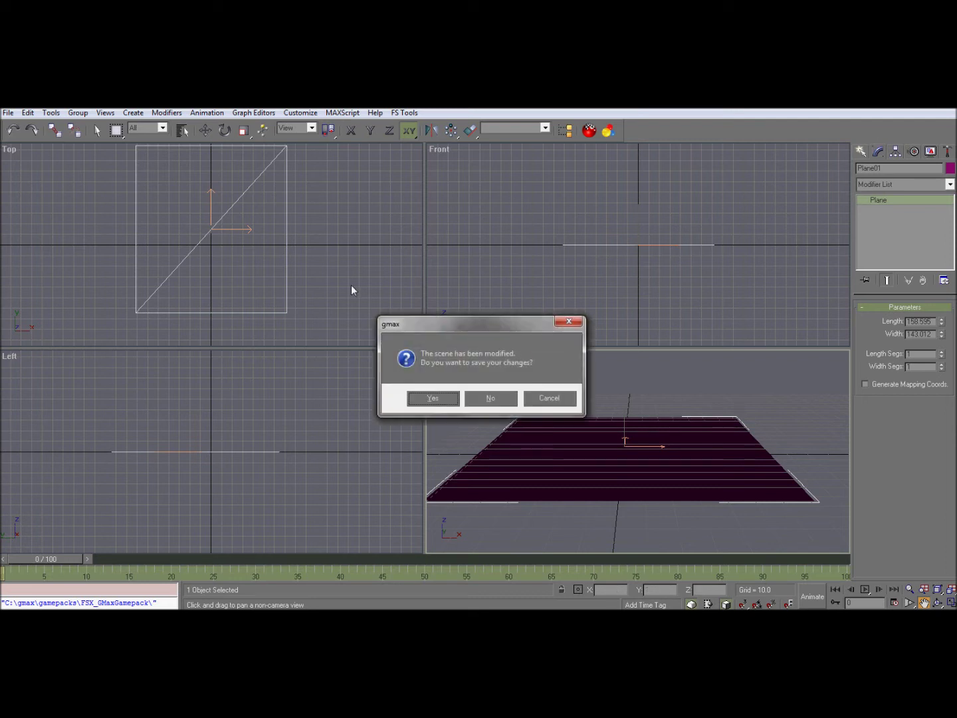
pyautogui.click(491, 398)
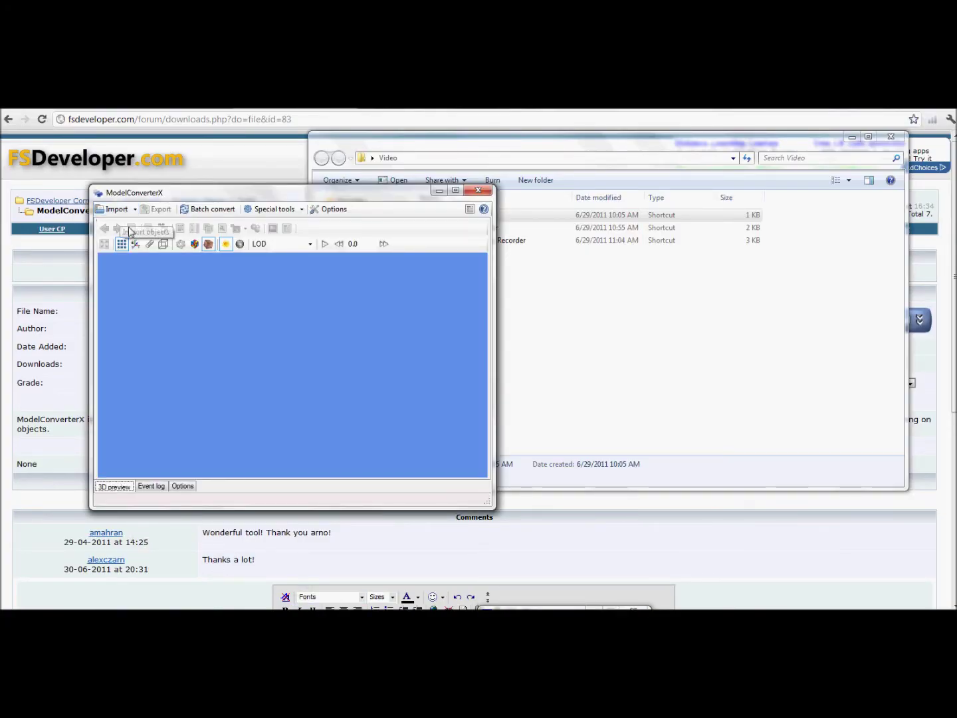
# In ModelConverterX, maximize the window and import the Flight Simulator MDL object groundplane.MDL from Documents\ModelConverterX.
pyautogui.click(455, 190)
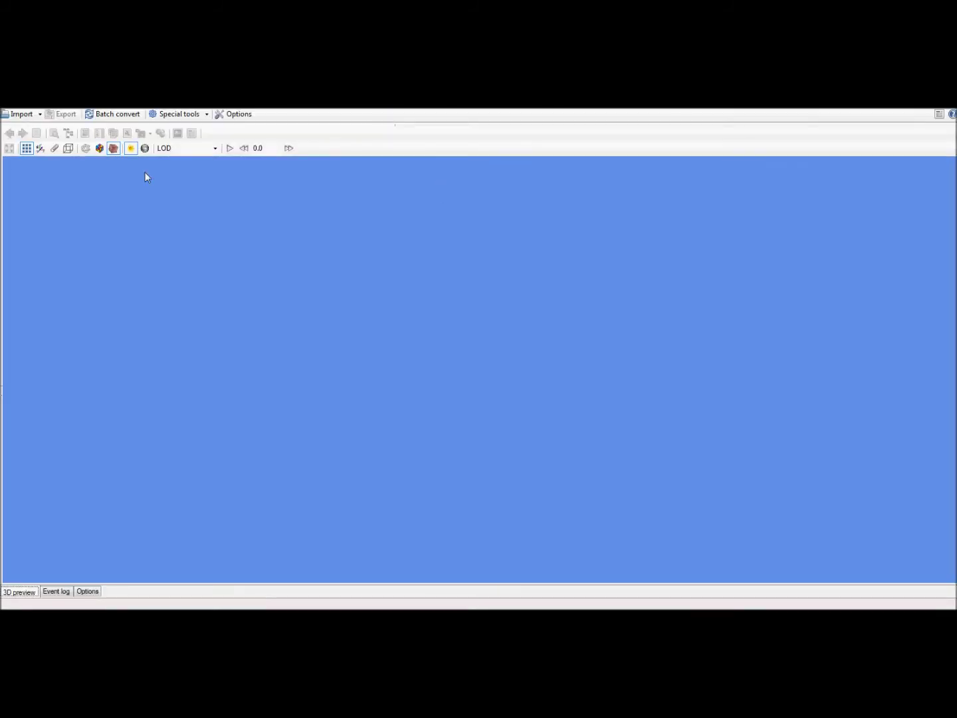
pyautogui.click(19, 116)
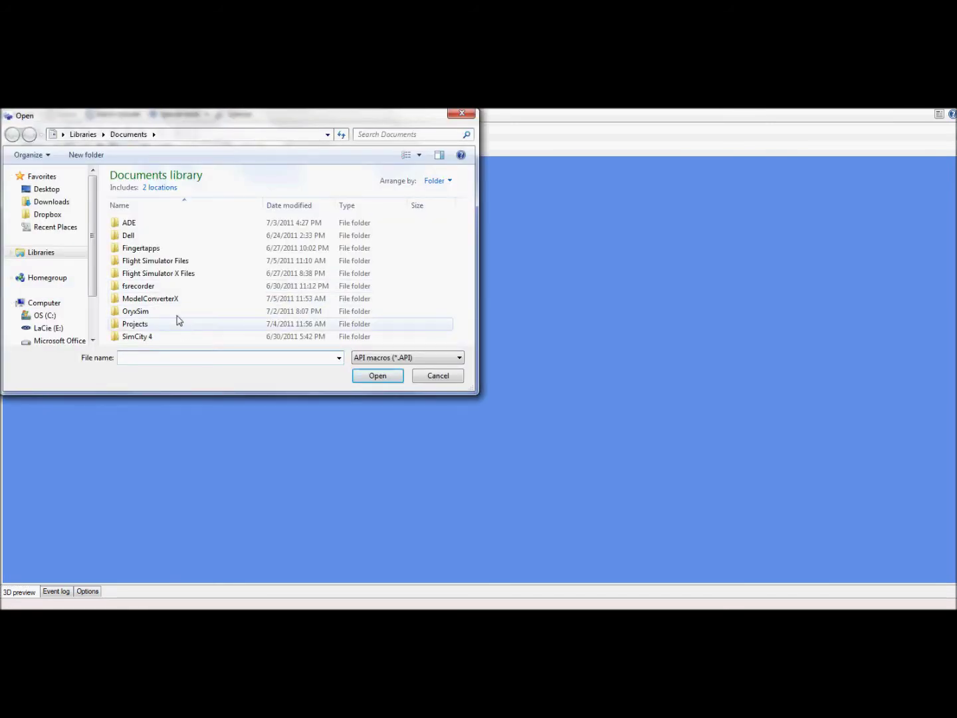
pyautogui.doubleClick(171, 298)
pyautogui.click(356, 359)
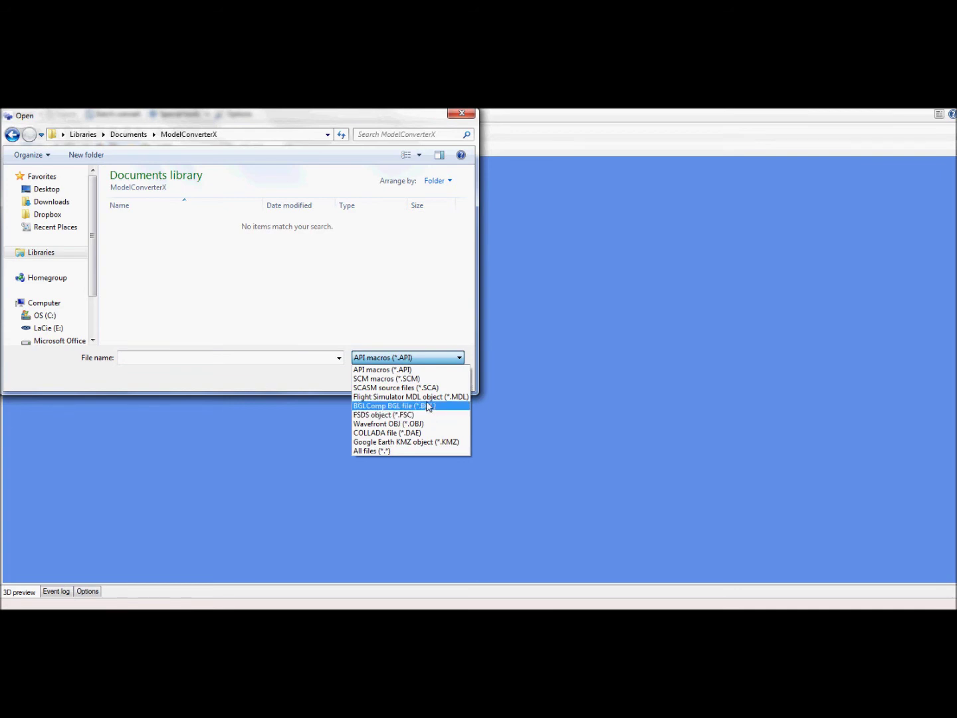
pyautogui.click(406, 397)
pyautogui.click(151, 225)
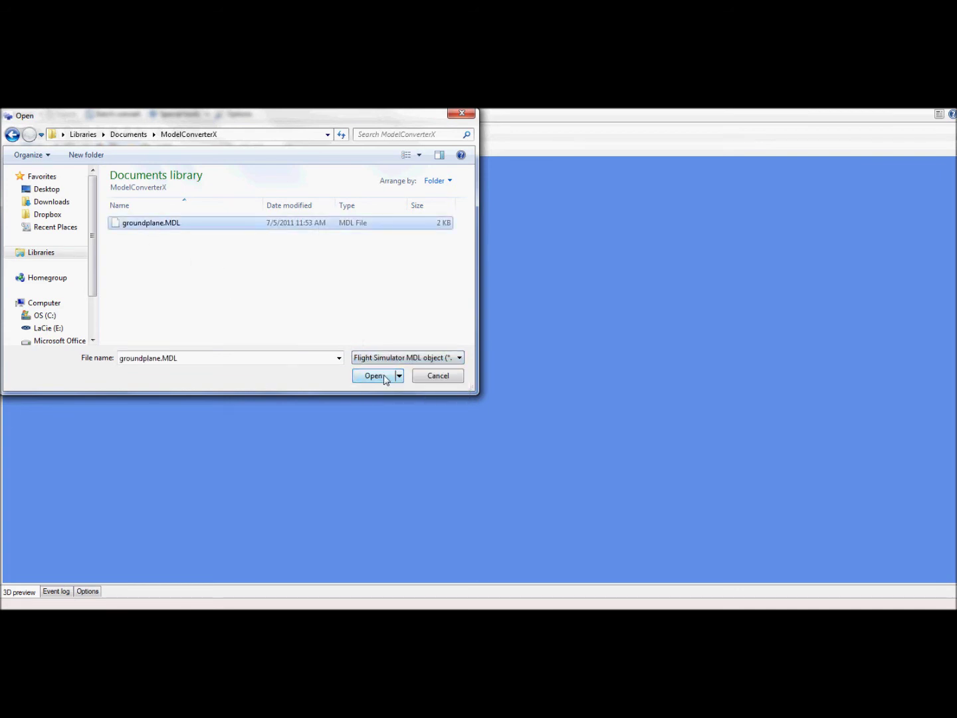
pyautogui.click(384, 380)
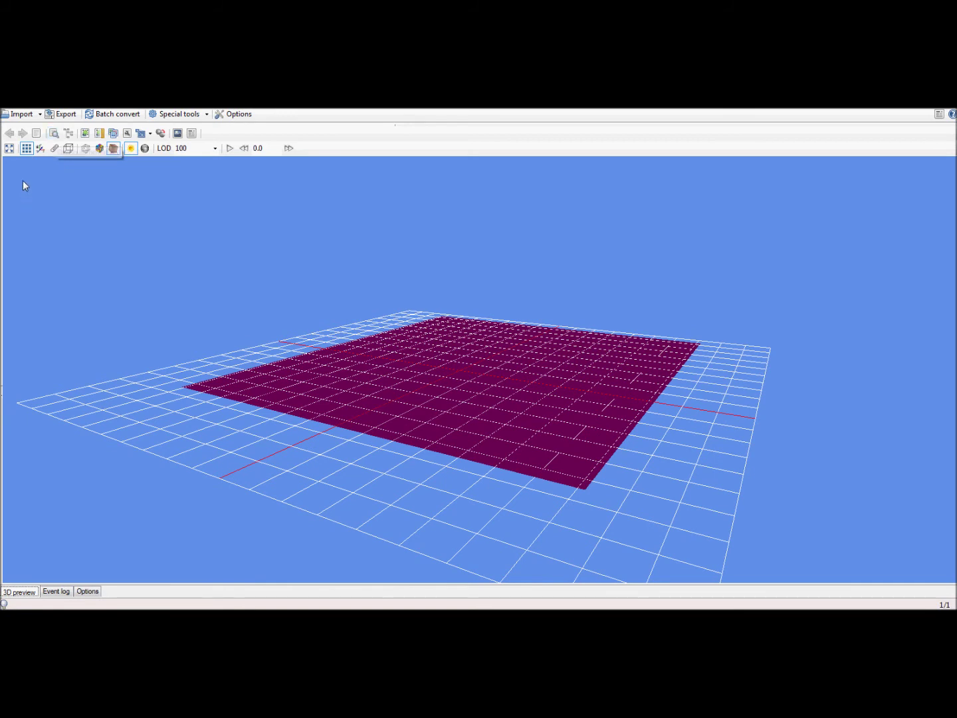
# Start exporting the imported model with FSX object X file (*.X) as the file type.
pyautogui.click(62, 113)
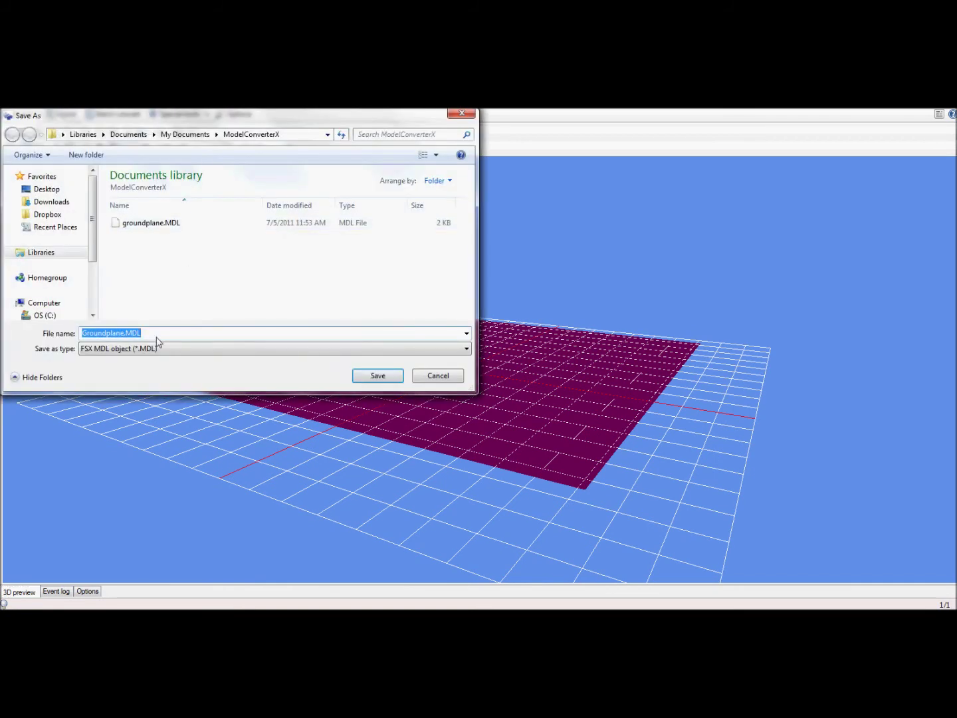
pyautogui.click(157, 348)
pyautogui.click(159, 379)
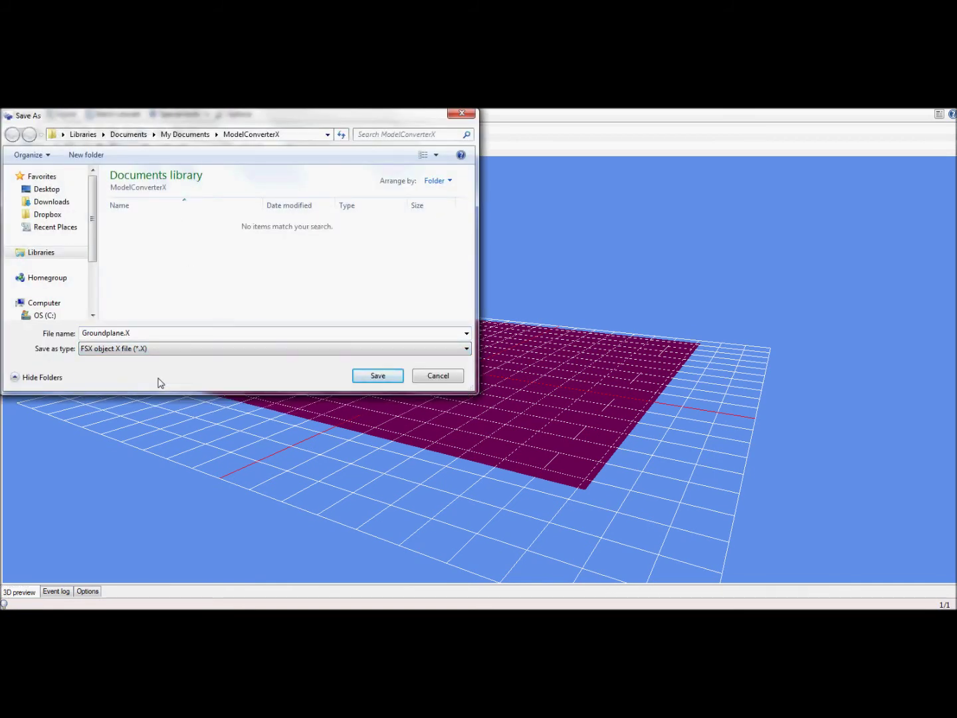
# Save the export as Groundplane.X in C:\gmax\gamepacks\fs2002\plugins.
pyautogui.click(40, 315)
pyautogui.doubleClick(157, 254)
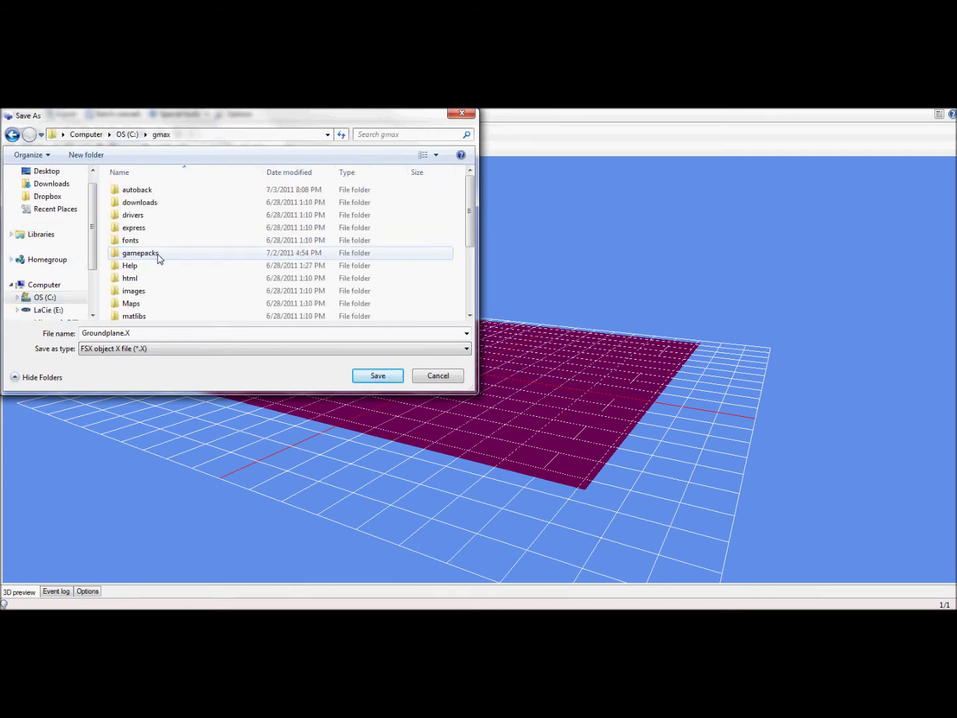
pyautogui.doubleClick(146, 253)
pyautogui.click(145, 203)
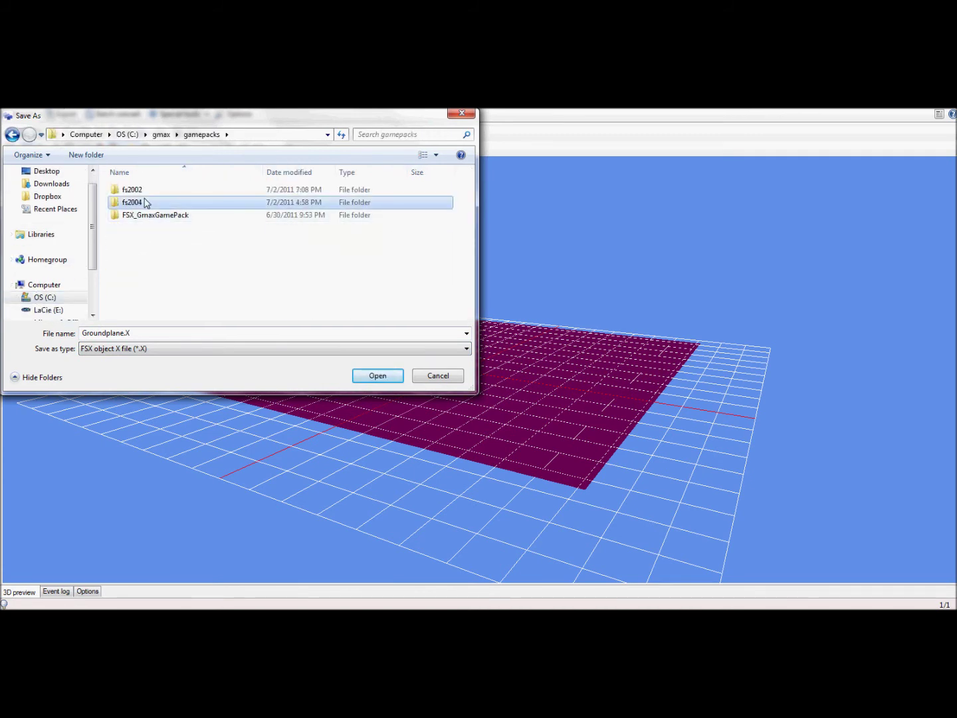
pyautogui.doubleClick(147, 191)
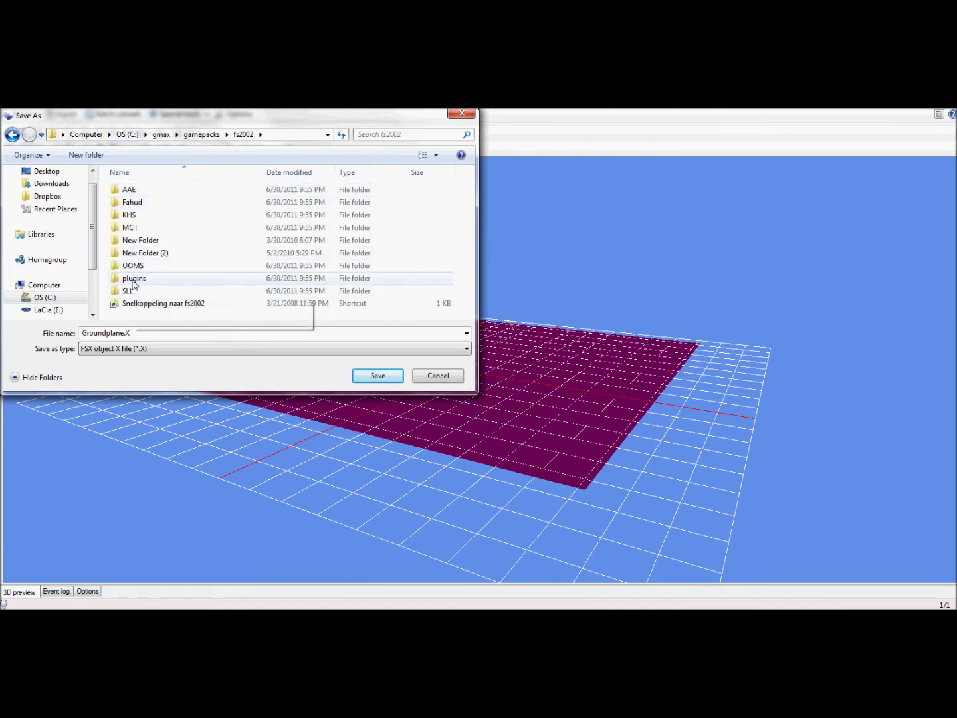
pyautogui.doubleClick(135, 279)
pyautogui.scroll(-3, 143, 292)
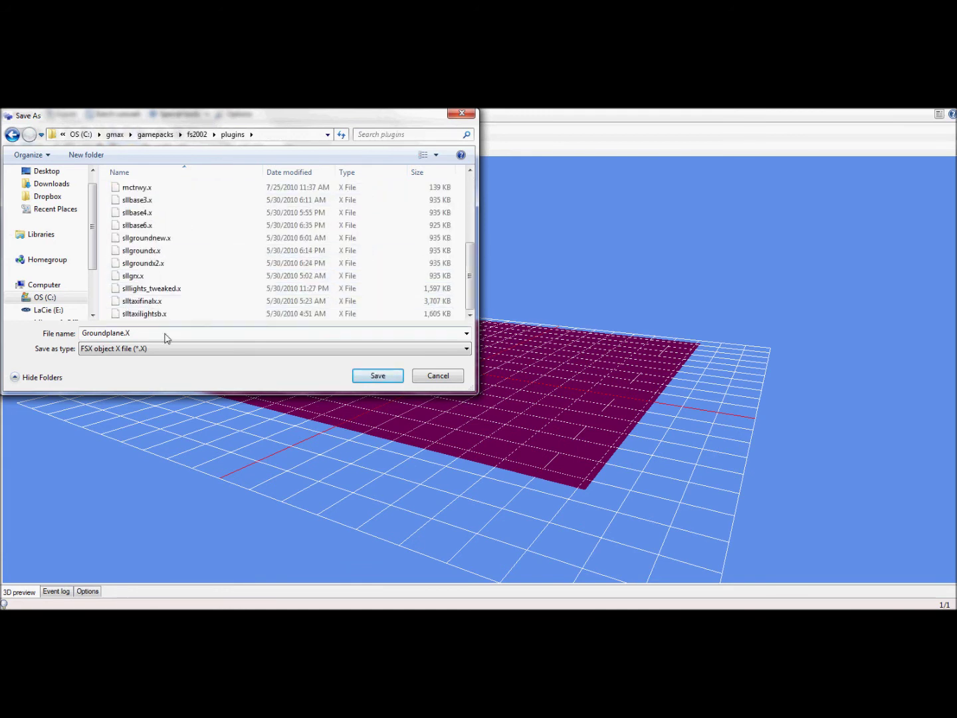
pyautogui.click(165, 337)
pyautogui.press('Return')
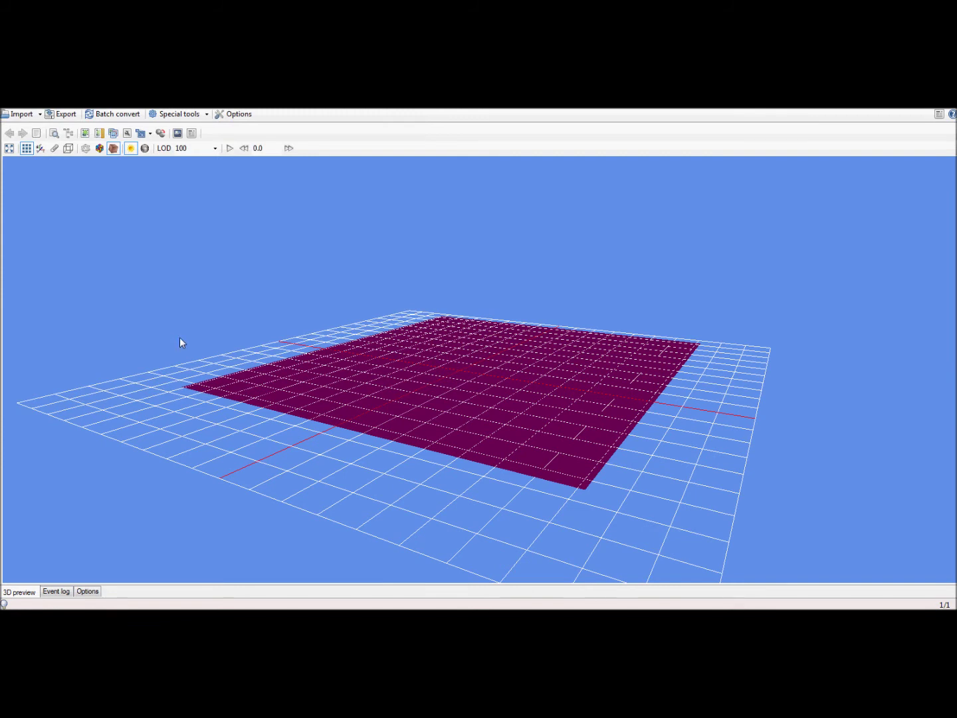
# In Windows Explorer, browse to C:\gmax\gamepacks\fs2002 and open its plugins folder.
pyautogui.press('super')
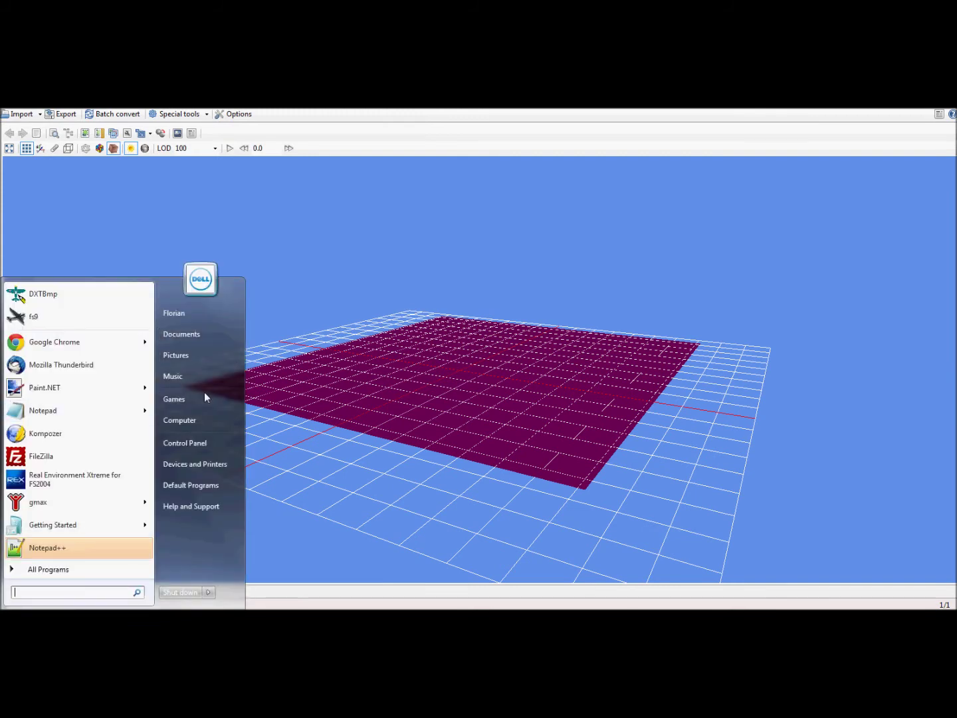
pyautogui.click(193, 417)
pyautogui.doubleClick(177, 189)
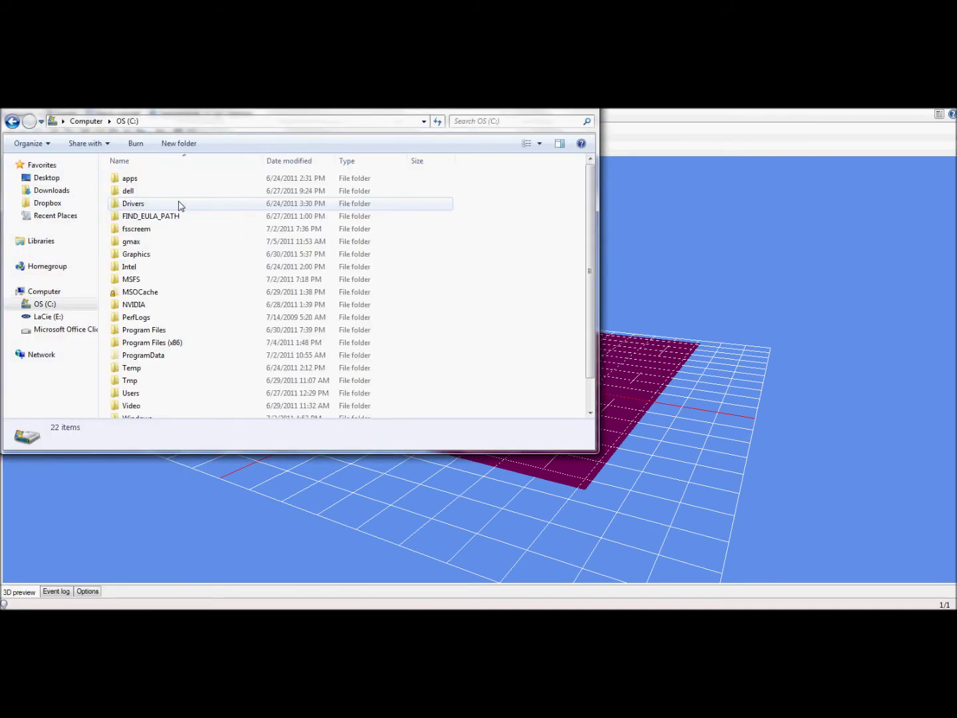
pyautogui.doubleClick(187, 243)
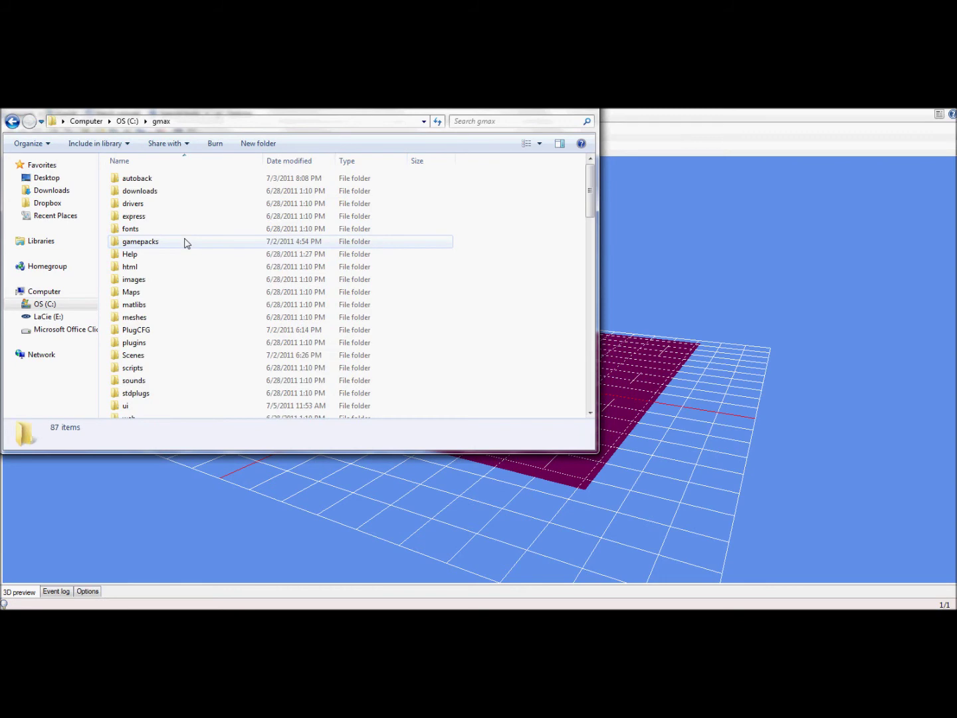
pyautogui.doubleClick(153, 244)
pyautogui.doubleClick(151, 186)
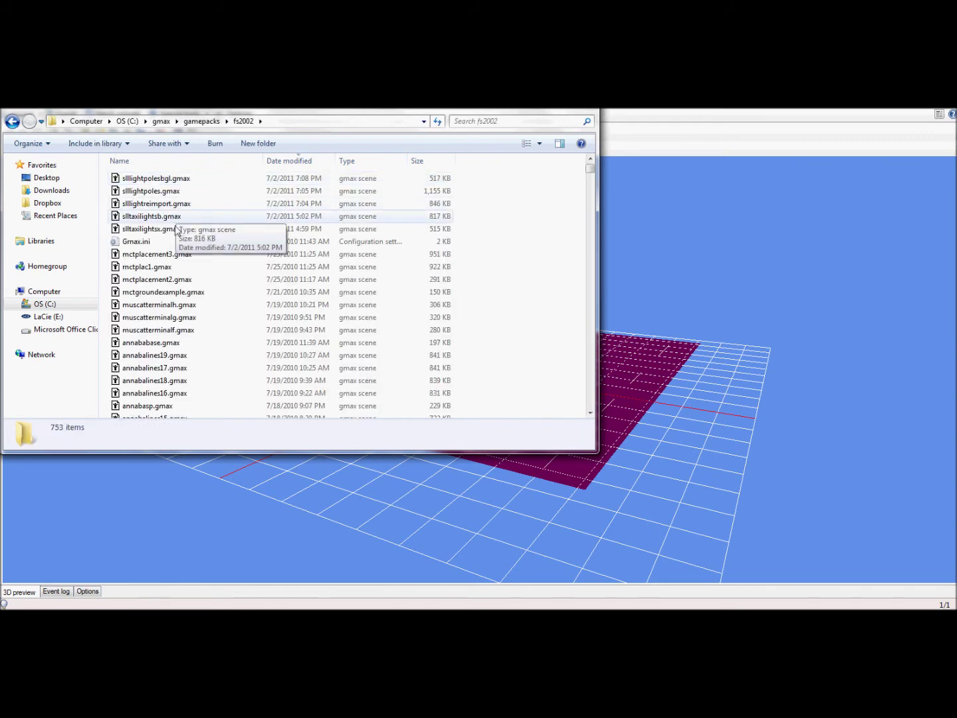
pyautogui.scroll(-3, 171, 248)
pyautogui.scroll(3, 171, 248)
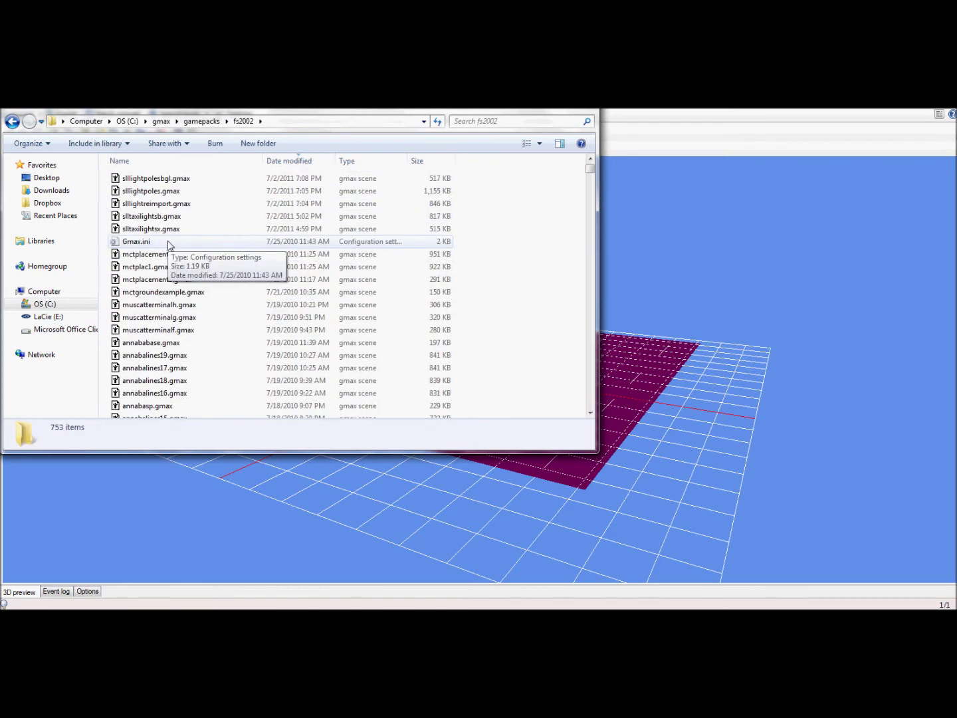
pyautogui.click(151, 161)
pyautogui.doubleClick(139, 266)
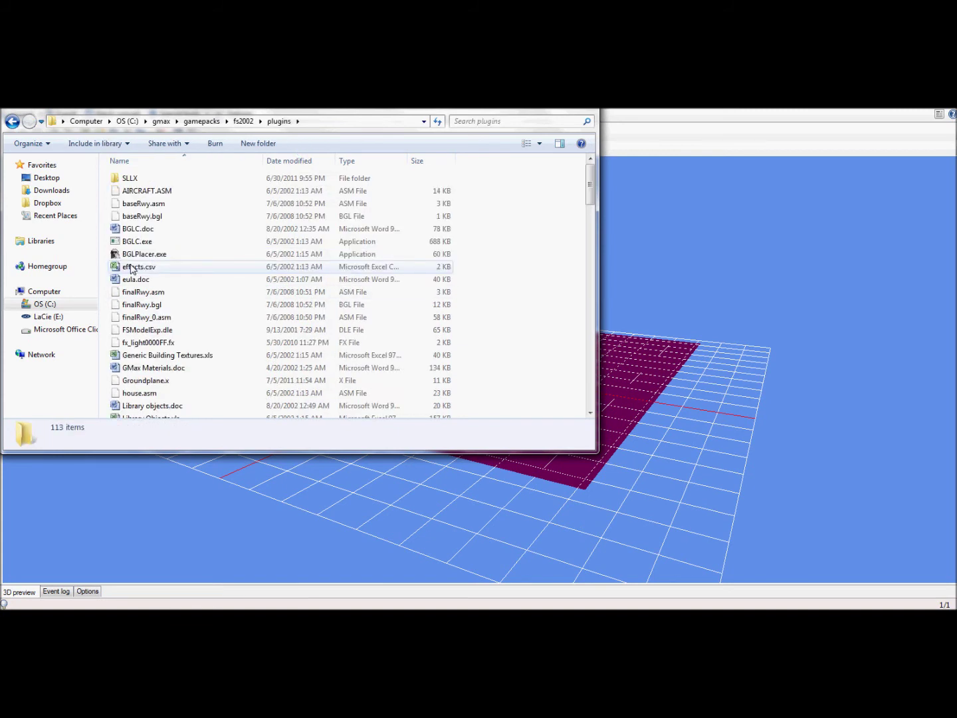
# Launch makemdl.exe, load Groundplane.x as the input file and set the model type to Scenery.
pyautogui.scroll(-6, 147, 260)
pyautogui.doubleClick(309, 284)
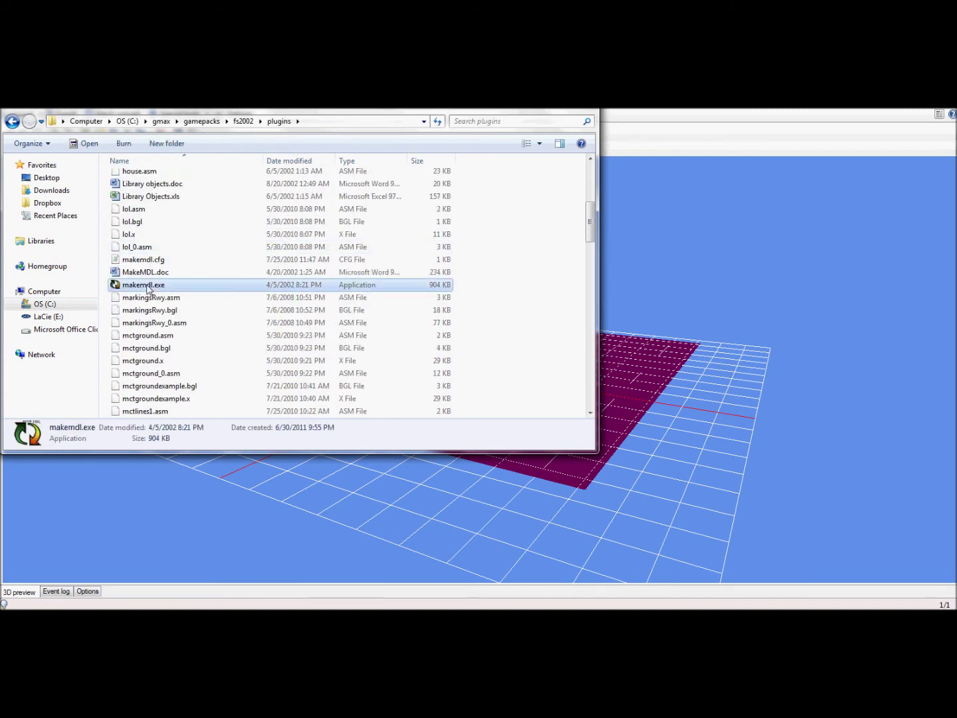
pyautogui.click(599, 320)
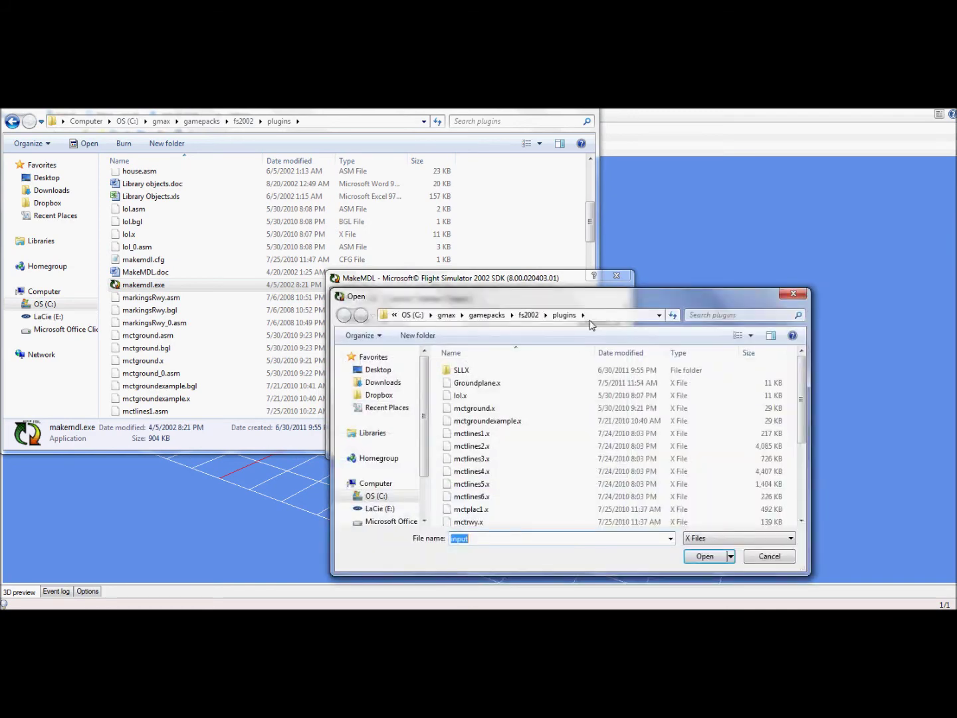
pyautogui.doubleClick(506, 383)
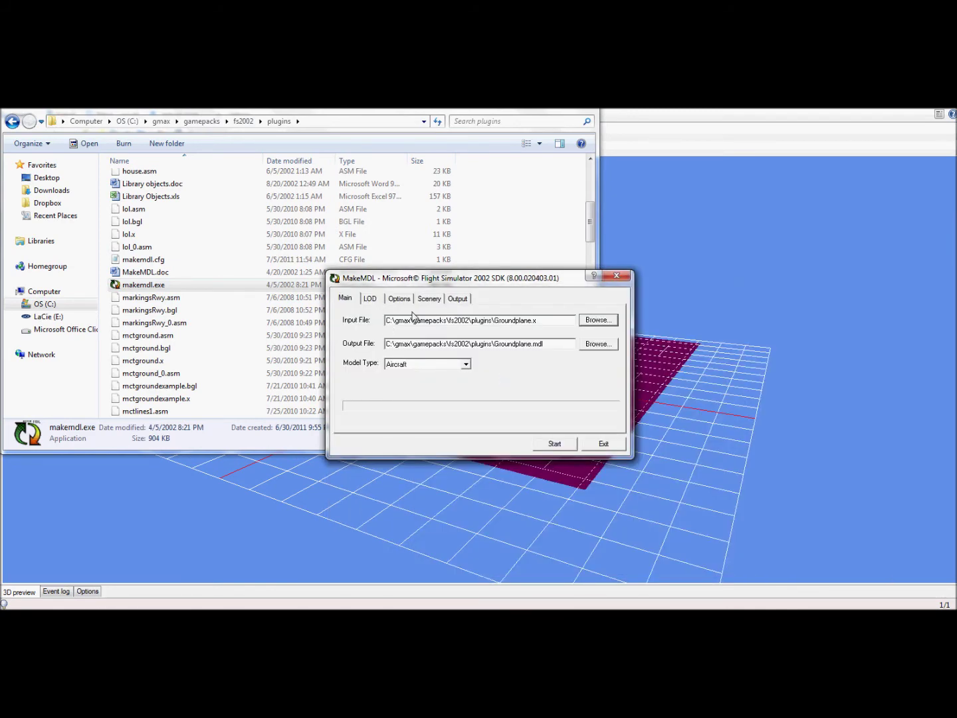
pyautogui.click(421, 365)
pyautogui.click(400, 382)
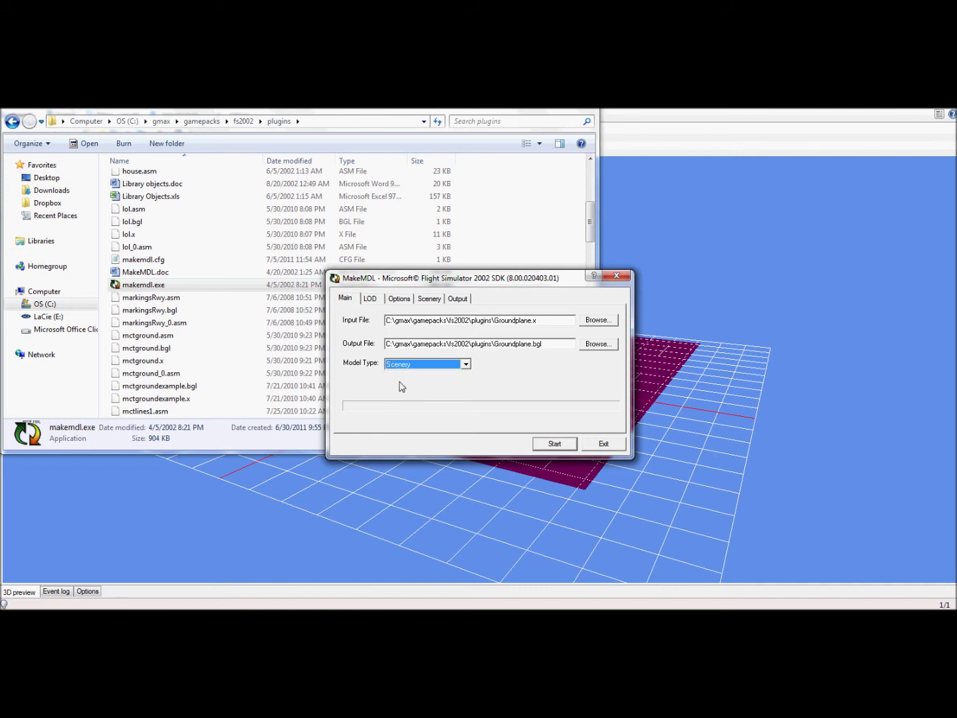
# In the MakeMDL options, enable Keep Files and HasNightMap, and disable Ignore Bad Triggers and Crash.
pyautogui.click(402, 300)
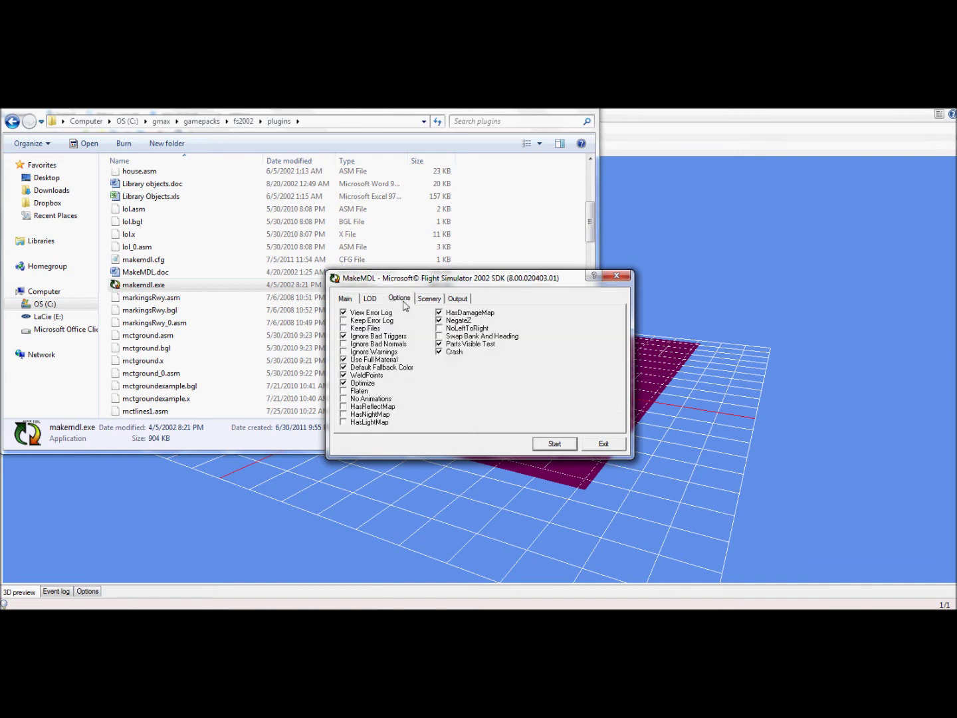
pyautogui.click(343, 329)
pyautogui.click(343, 337)
pyautogui.click(364, 415)
pyautogui.click(439, 351)
# Check the scenery placement settings, then run the conversion to Groundplane.bgl and exit MakeMDL.
pyautogui.click(426, 301)
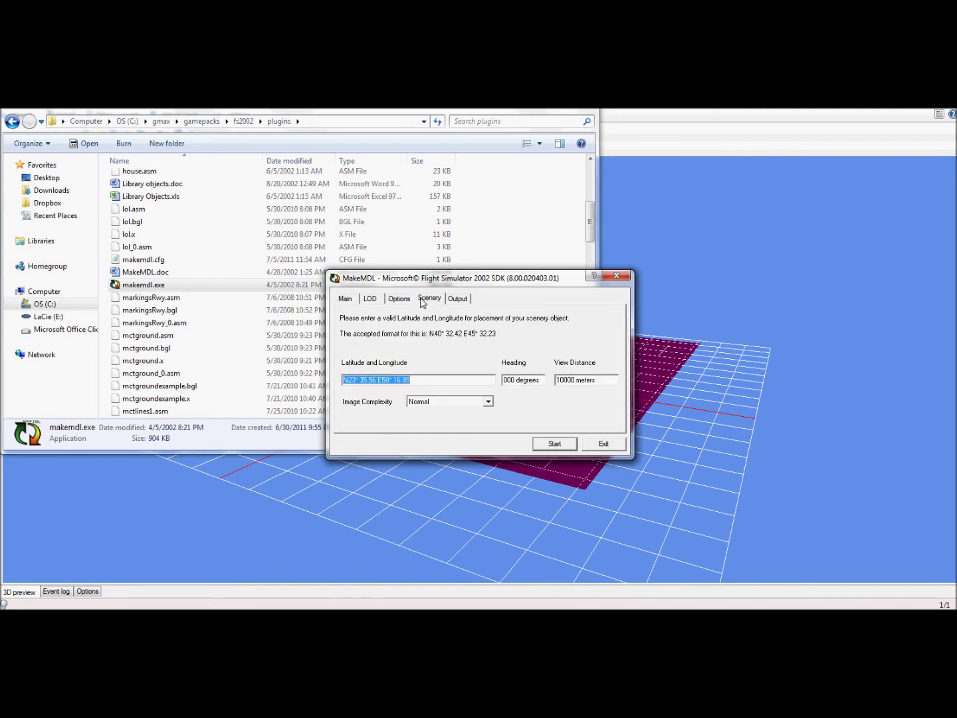
pyautogui.click(509, 384)
pyautogui.moveTo(513, 382); pyautogui.dragTo(507, 379)
pyautogui.click(543, 446)
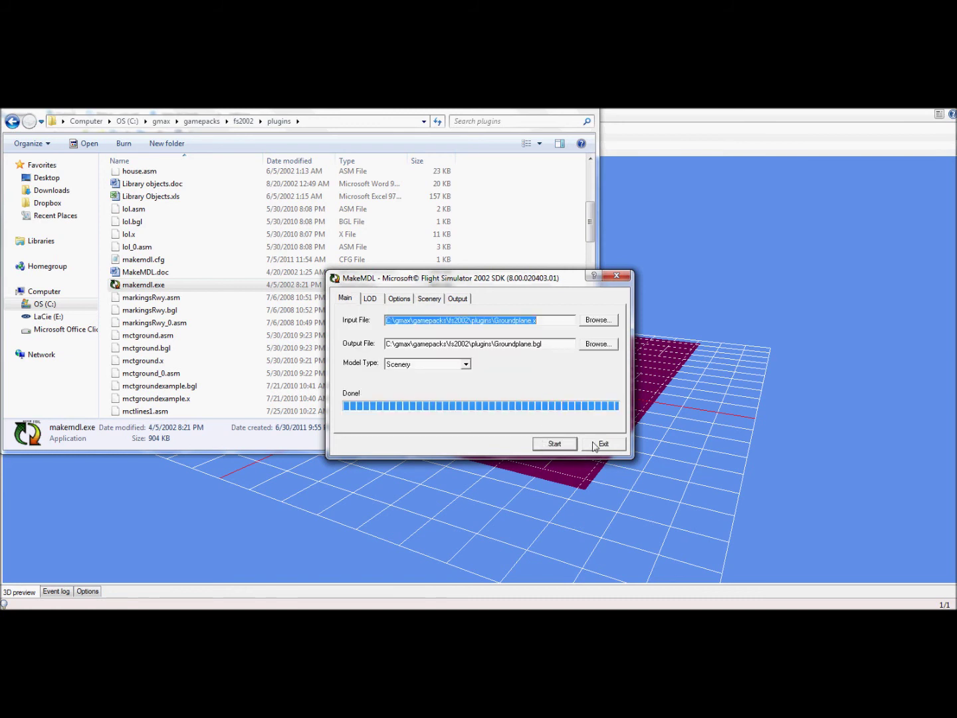
pyautogui.click(599, 444)
# Sort the plugins folder by modification date and open Groundplane.asm in a maximized Notepad window.
pyautogui.scroll(4, 195, 402)
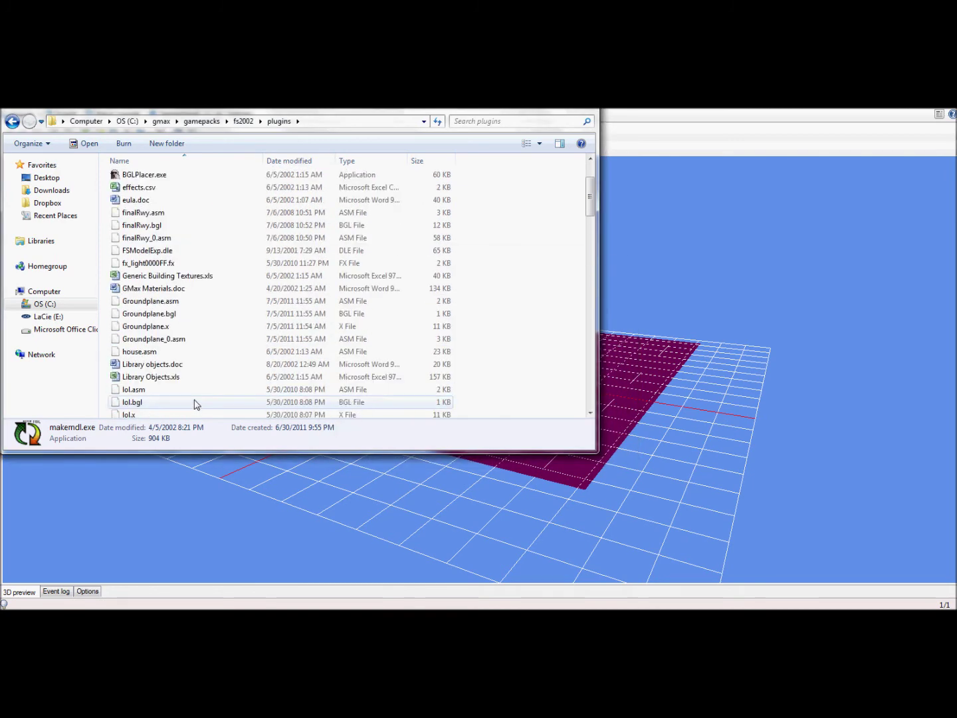
pyautogui.click(288, 160)
pyautogui.scroll(15, 279, 203)
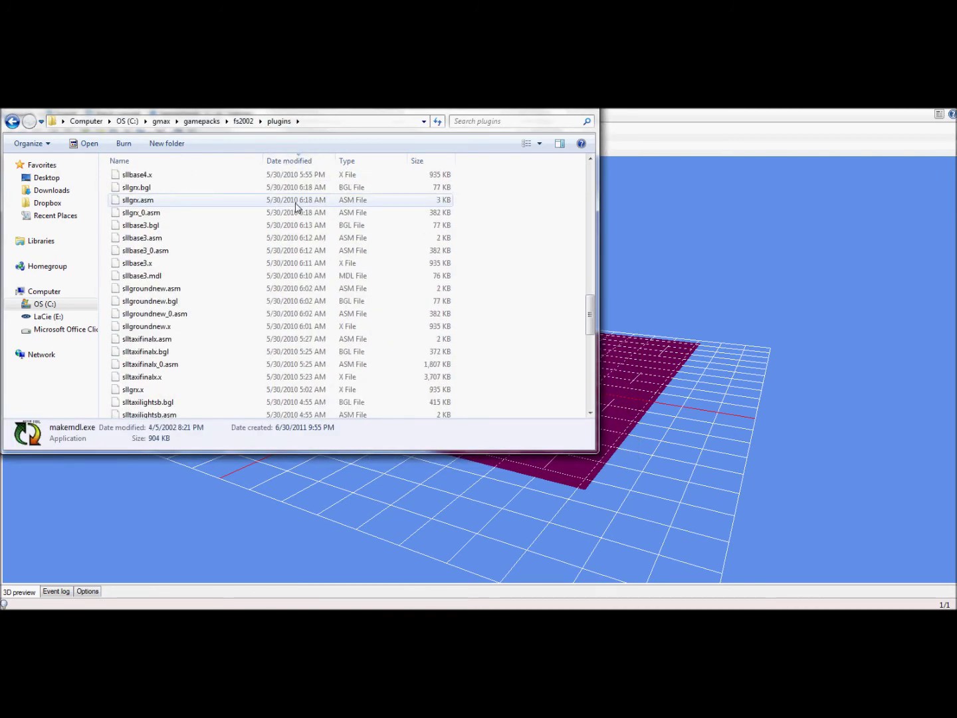
pyautogui.scroll(4, 298, 213)
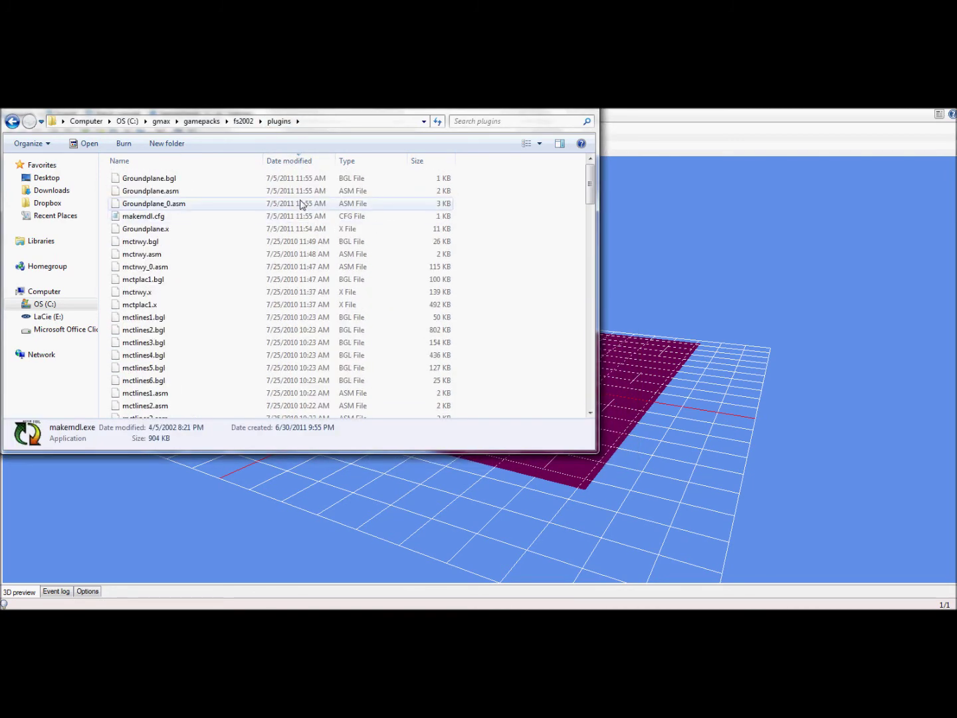
pyautogui.doubleClick(298, 190)
pyautogui.click(486, 391)
pyautogui.click(516, 413)
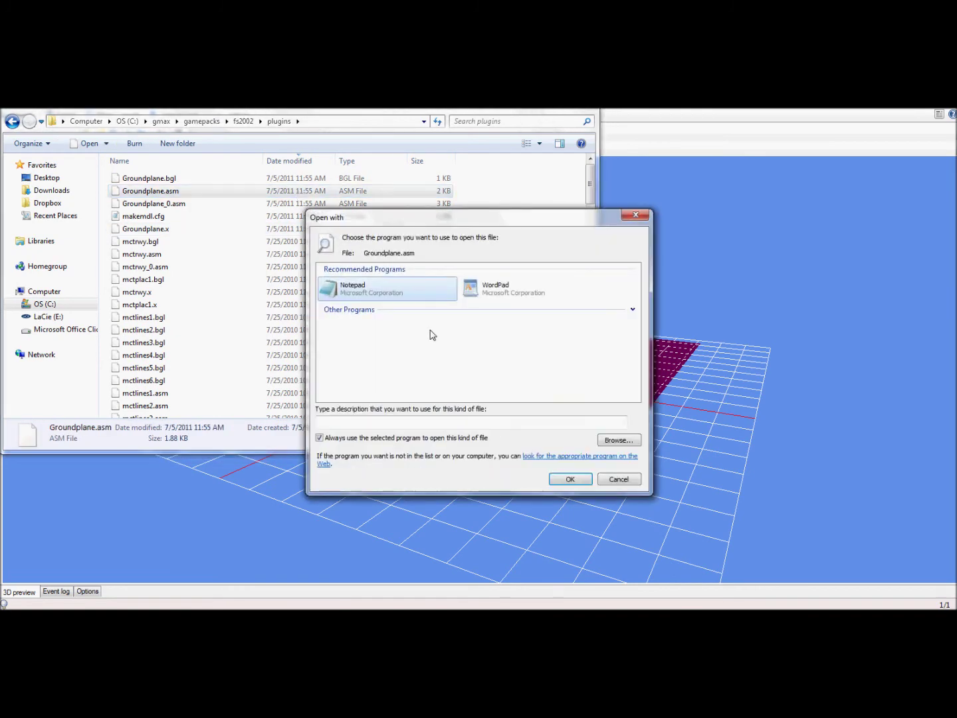
pyautogui.doubleClick(378, 285)
pyautogui.scroll(-2, 624, 284)
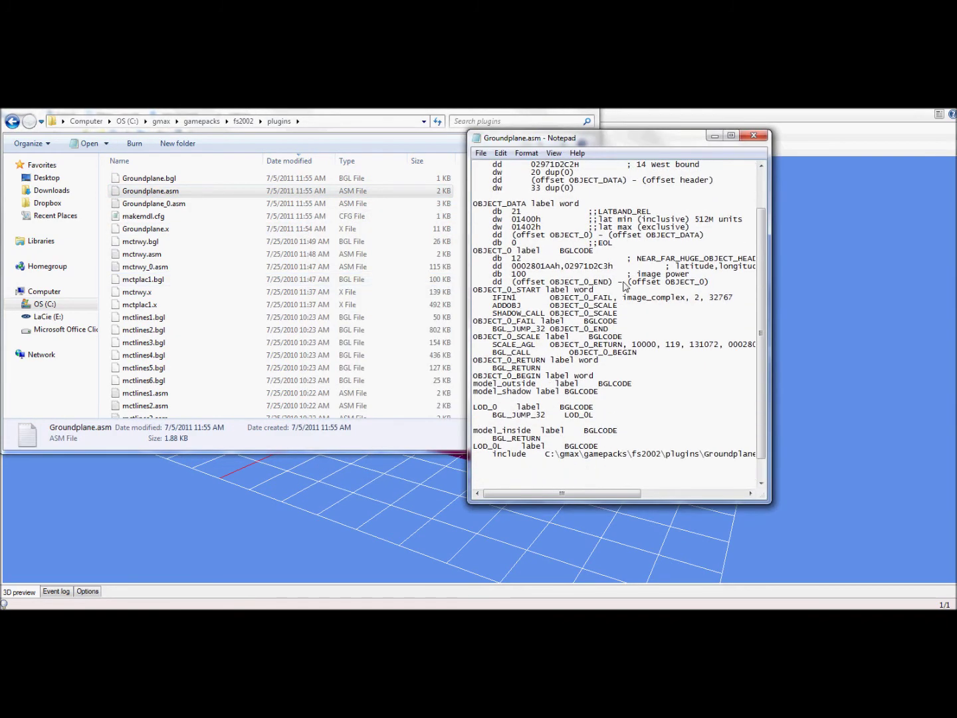
pyautogui.click(731, 135)
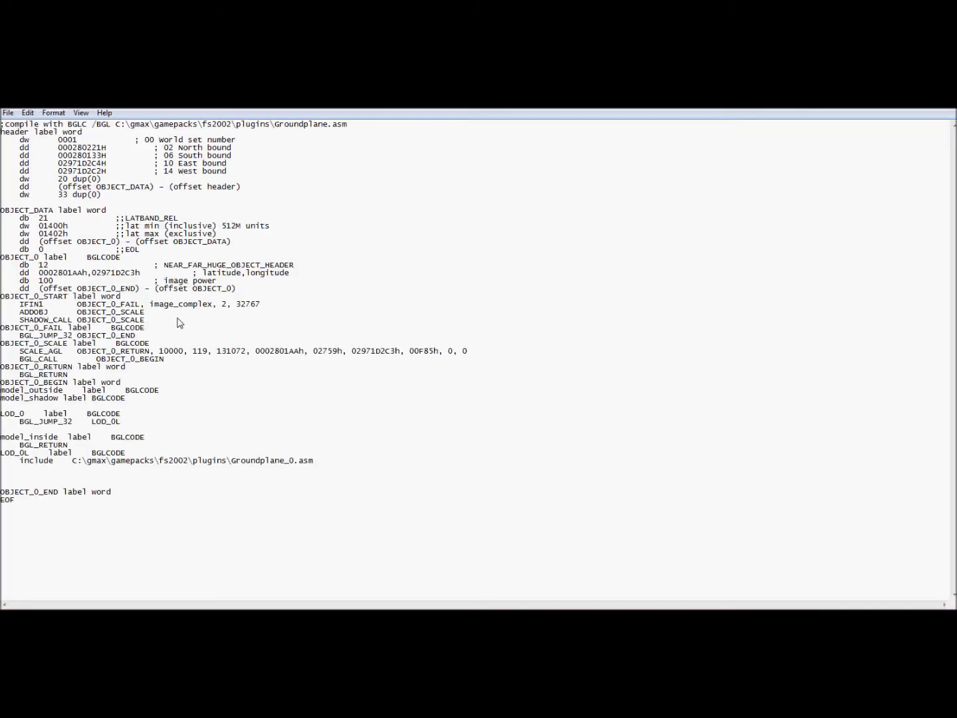
# Compare the OBJECT_0_START block in Groundplane.asm with the original code in the FSDeveloper wiki article Ground polygons (ASM tweak).
pyautogui.moveTo(176, 321); pyautogui.dragTo(2, 298)
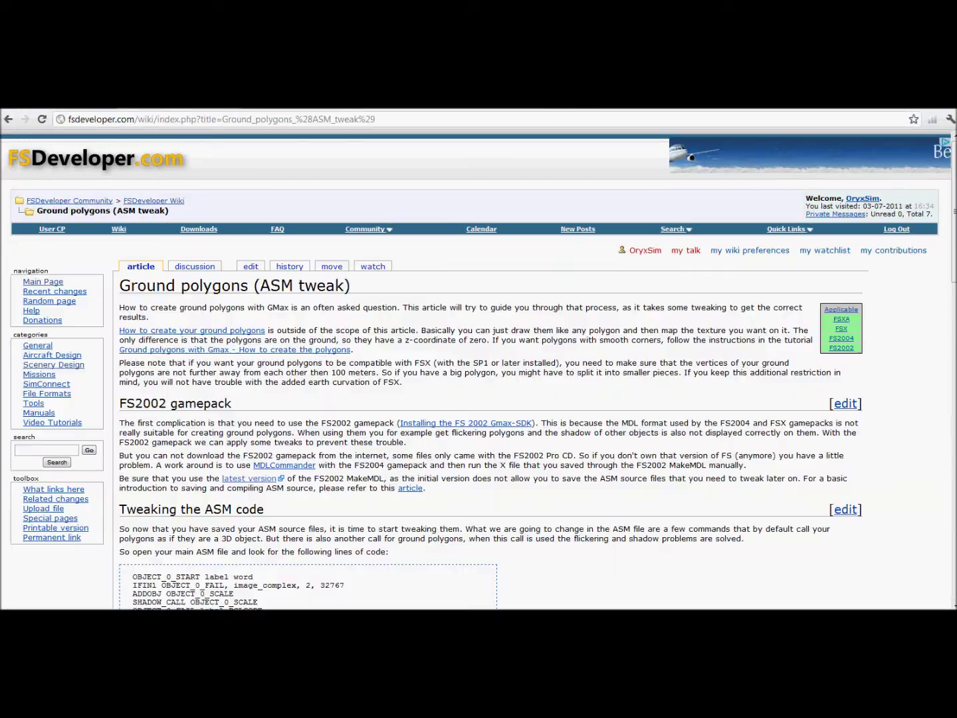
pyautogui.scroll(-5, 282, 309)
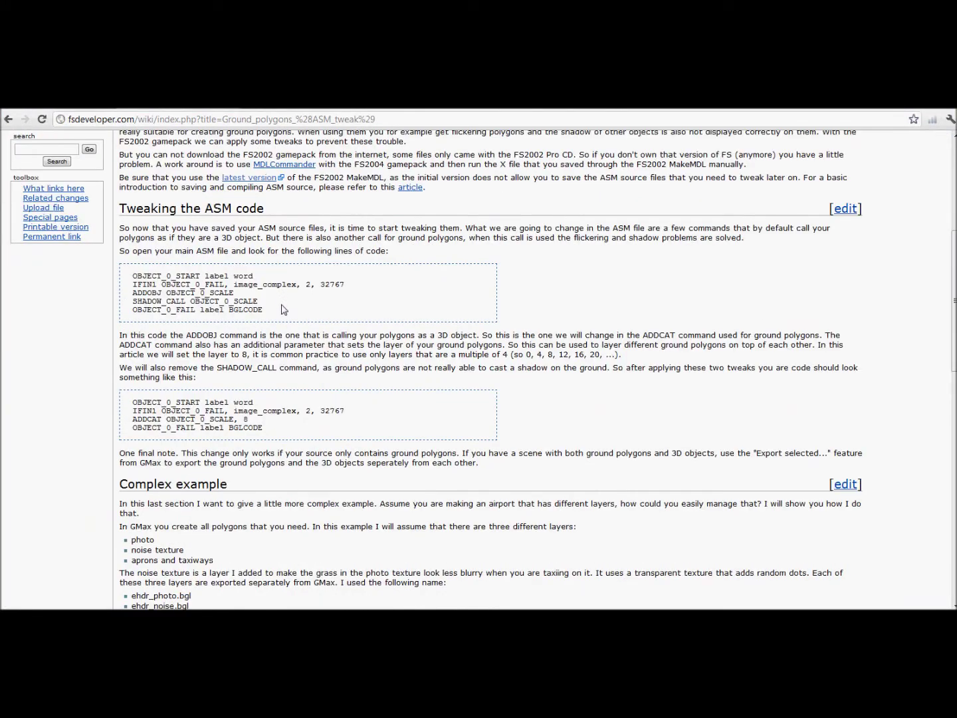
pyautogui.scroll(-1, 269, 313)
pyautogui.scroll(1, 268, 332)
pyautogui.moveTo(282, 313); pyautogui.dragTo(162, 269)
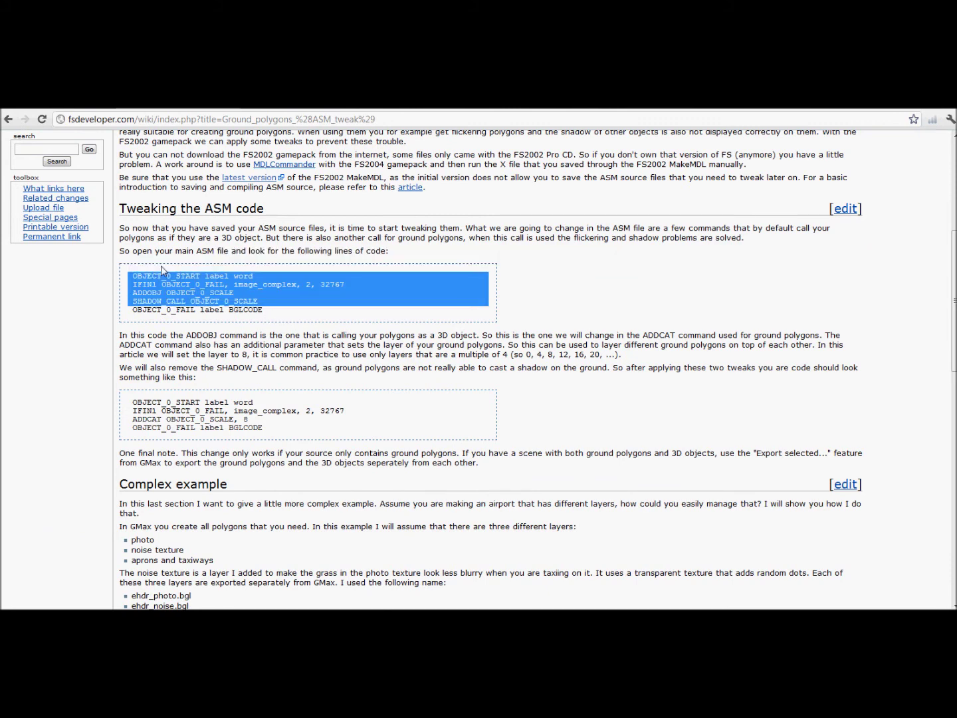
pyautogui.click(275, 323)
pyautogui.moveTo(132, 302); pyautogui.dragTo(264, 328)
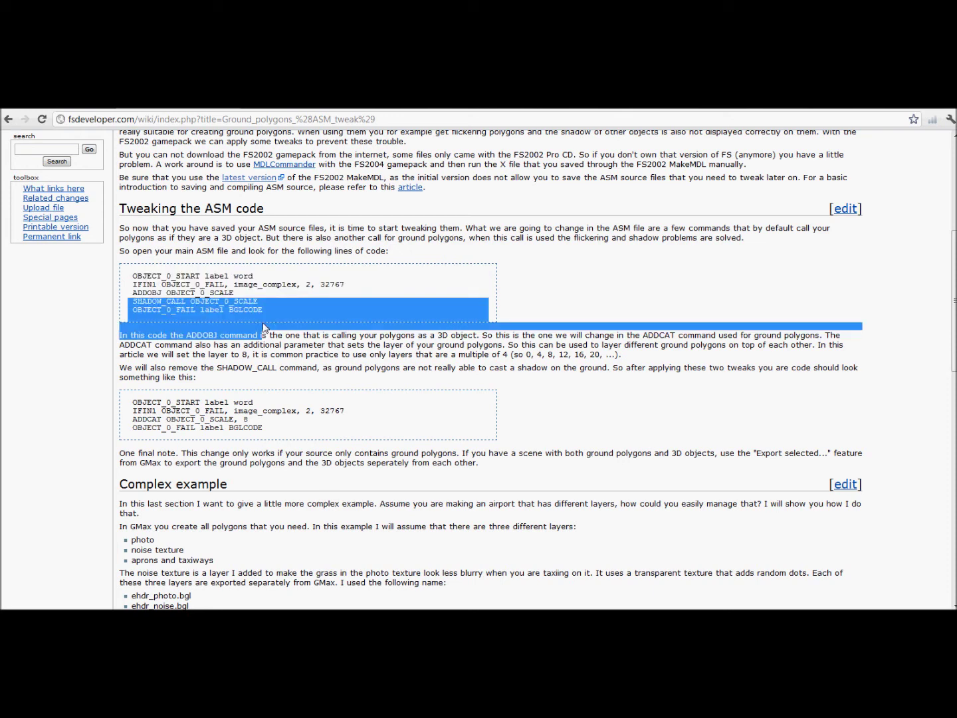
pyautogui.click(279, 314)
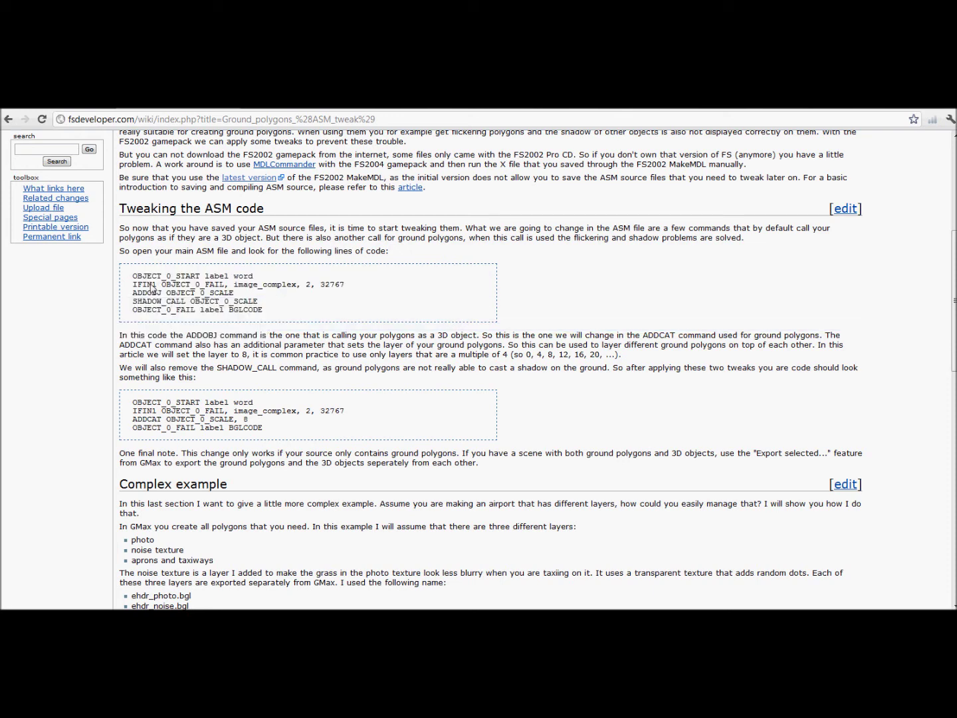
# Copy the article's tweaked ADDCAT code block and paste it over the OBJECT_0_START to SHADOW_CALL lines of Groundplane.asm in Notepad.
pyautogui.moveTo(133, 277); pyautogui.dragTo(140, 282)
pyautogui.moveTo(269, 428)
pyautogui.mouseDown()
pyautogui.moveTo(138, 407)
pyautogui.moveTo(265, 433)
pyautogui.mouseUp()
pyautogui.hotkey('ctrl', 'c')
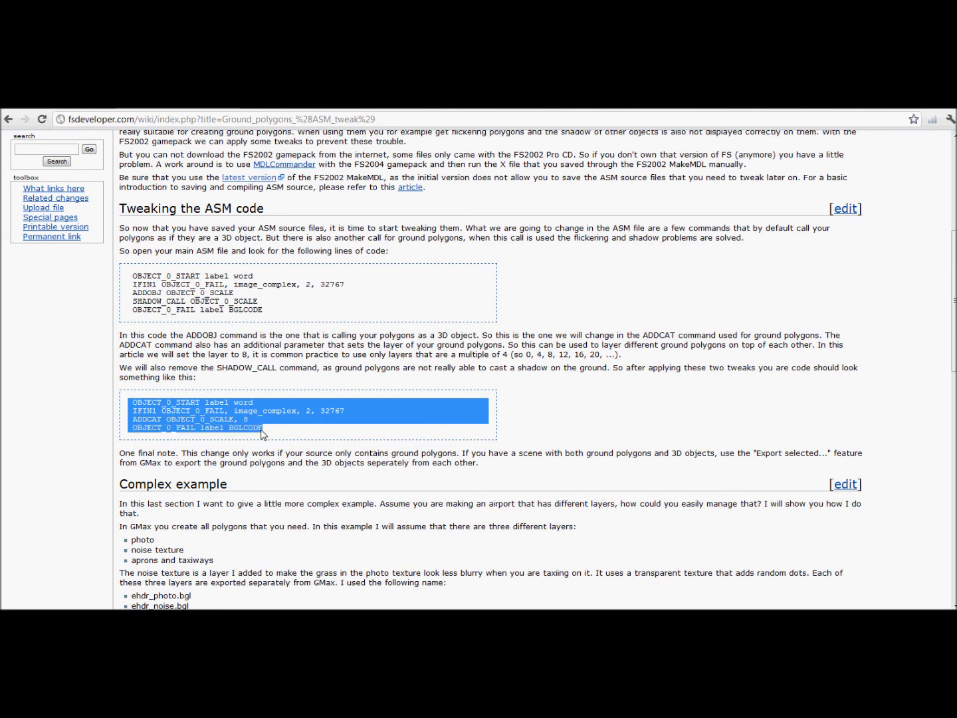
pyautogui.hotkey('alt', 'Tab')
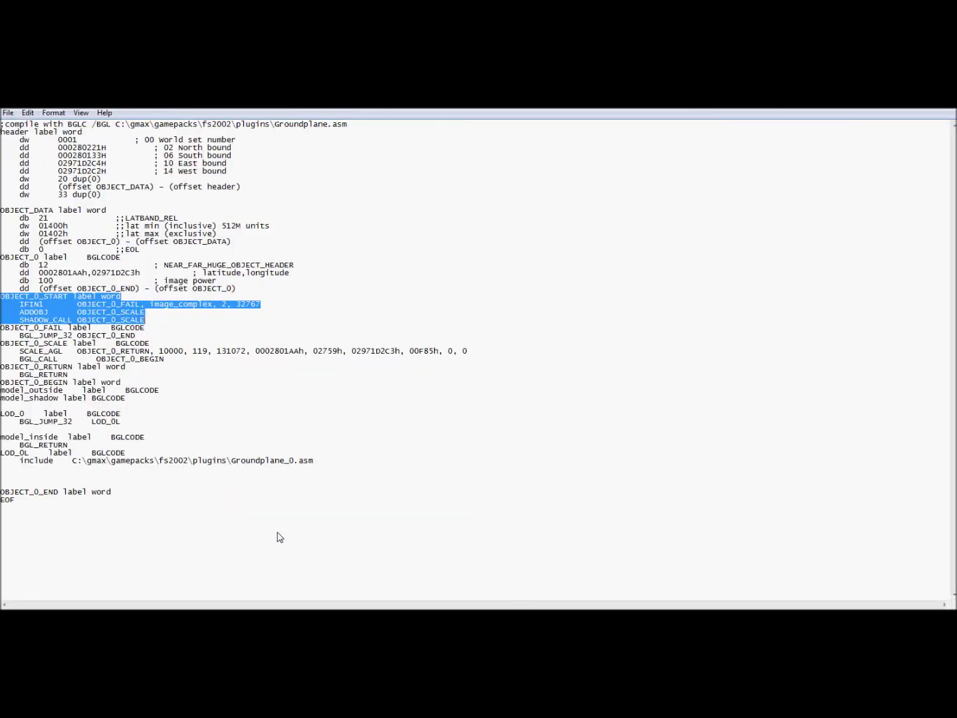
pyautogui.click(151, 357)
pyautogui.moveTo(145, 321); pyautogui.dragTo(1, 301)
pyautogui.hotkey('ctrl', 'v')
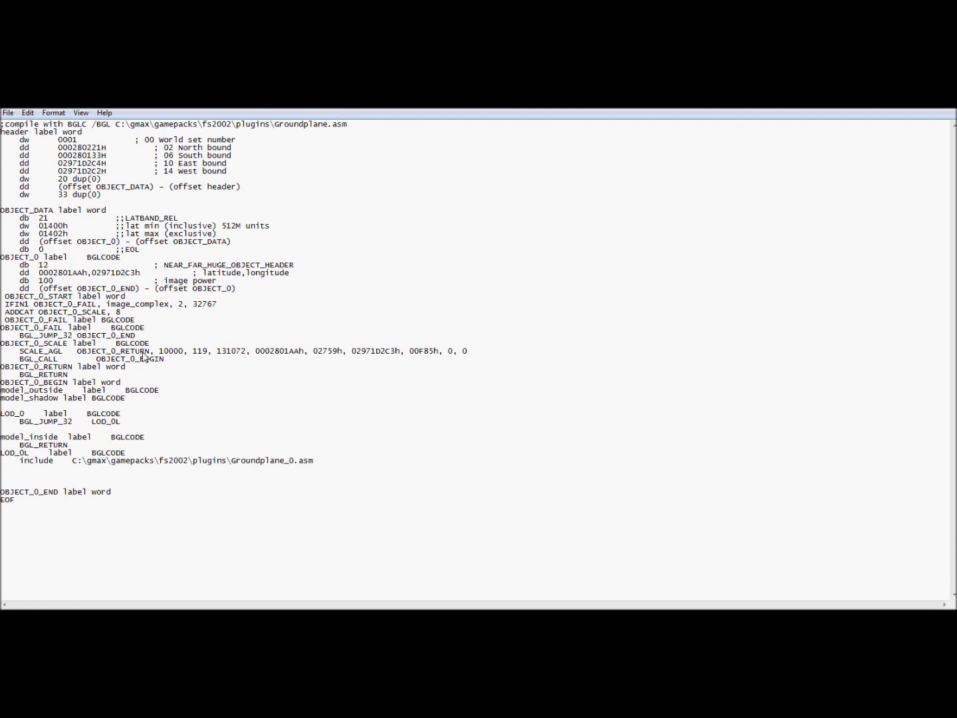
# Delete the duplicate OBJECT_0_FAIL label line together with its empty line, and save Groundplane.asm.
pyautogui.moveTo(147, 329); pyautogui.dragTo(32, 313)
pyautogui.click(108, 324)
pyautogui.moveTo(147, 329); pyautogui.dragTo(32, 313)
pyautogui.click(3, 339)
pyautogui.hotkey('shift', 'End')
pyautogui.press('Delete')
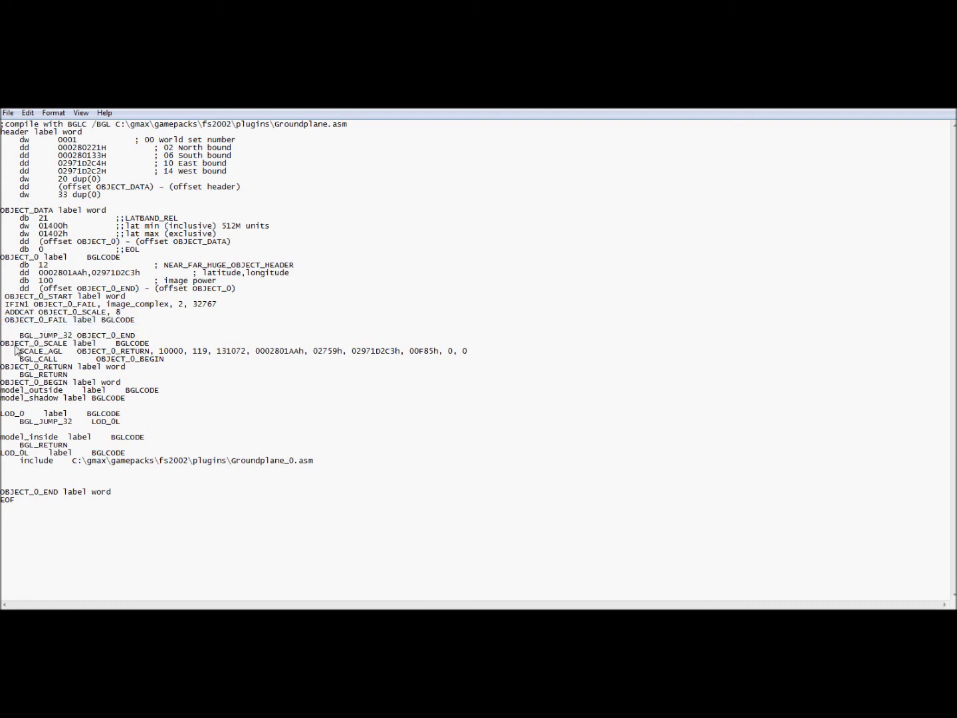
pyautogui.press('BackSpace')
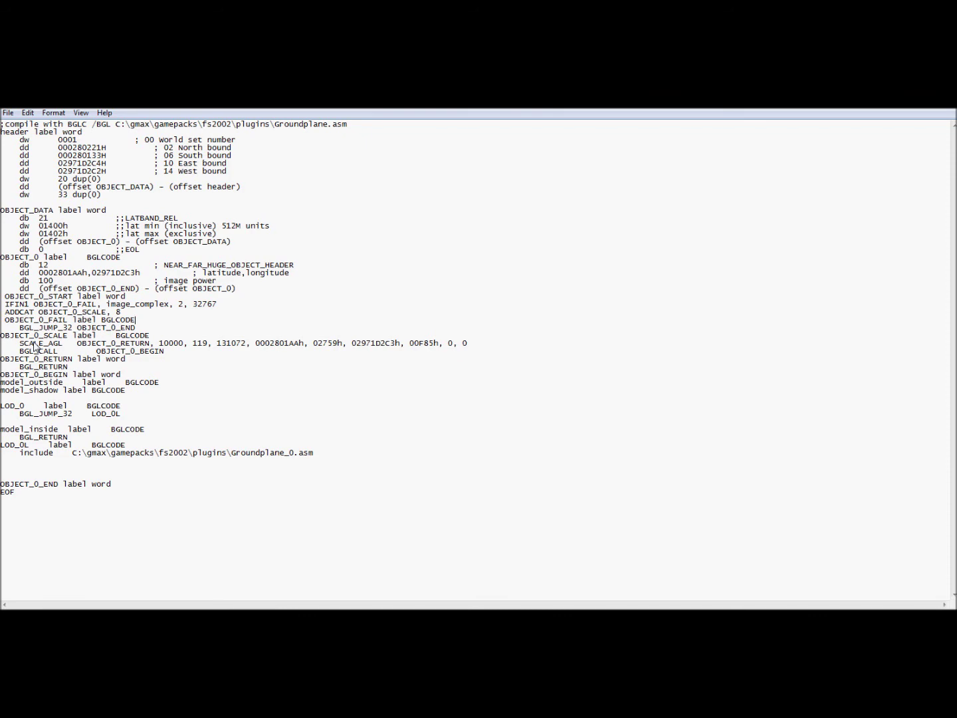
pyautogui.press('End')
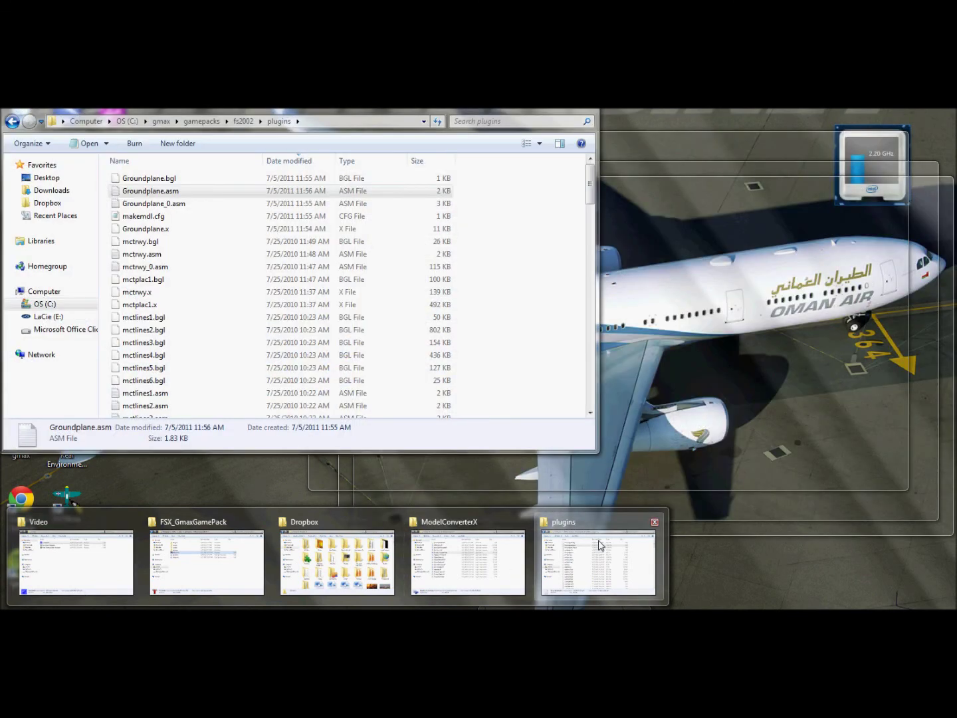
# Return to the plugins folder in Windows Explorer and locate the BGLC.exe compiler.
pyautogui.click(601, 545)
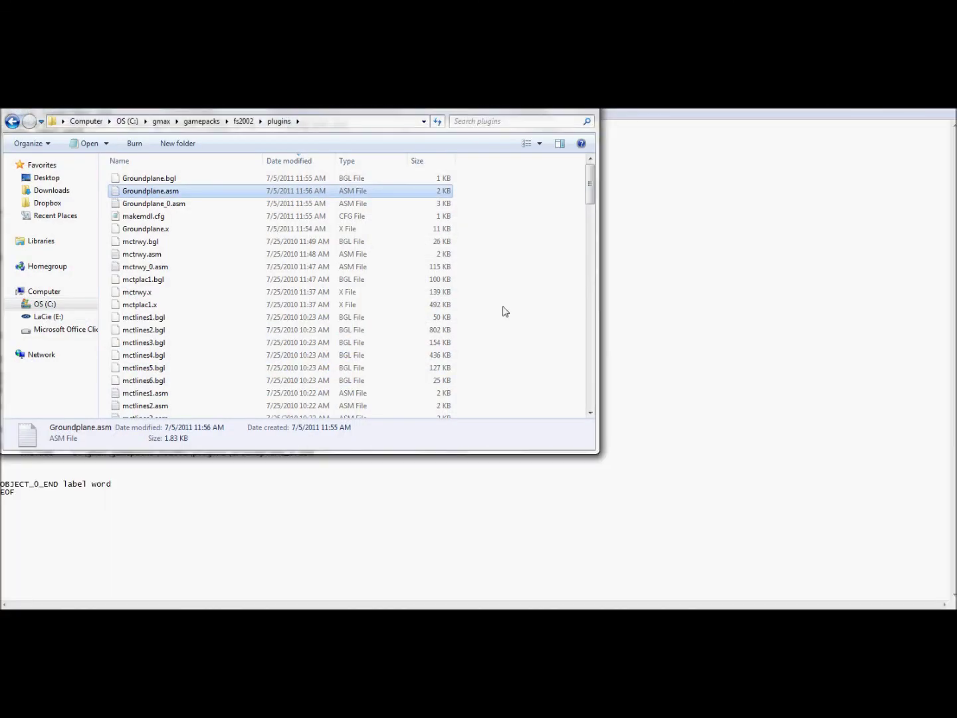
pyautogui.scroll(-18, 505, 312)
pyautogui.moveTo(591, 304); pyautogui.dragTo(592, 403)
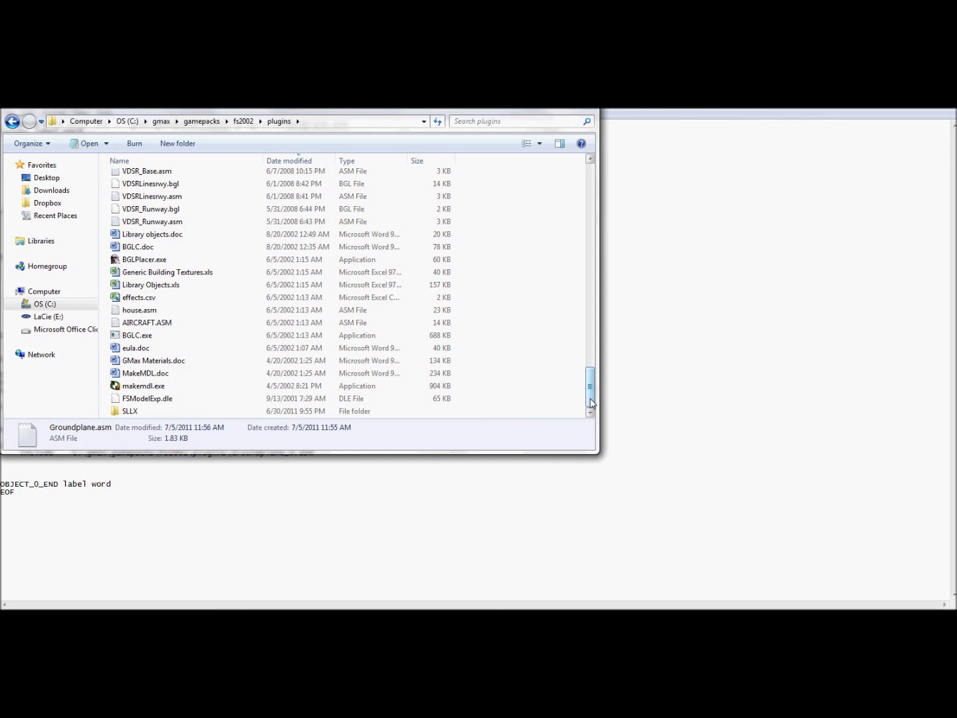
pyautogui.click(274, 338)
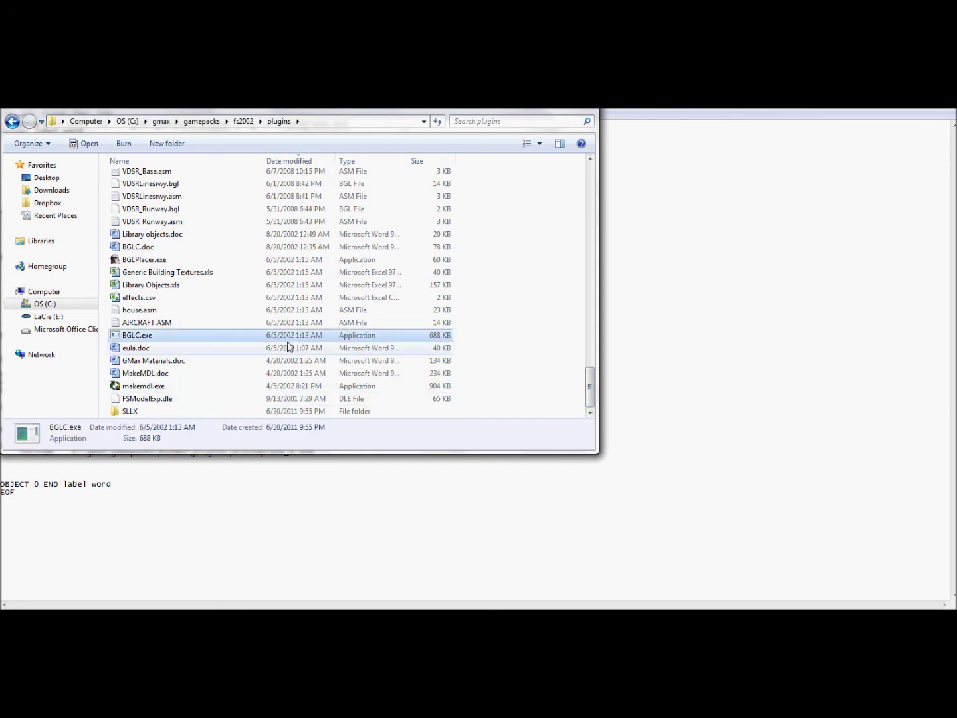
pyautogui.scroll(6, 299, 286)
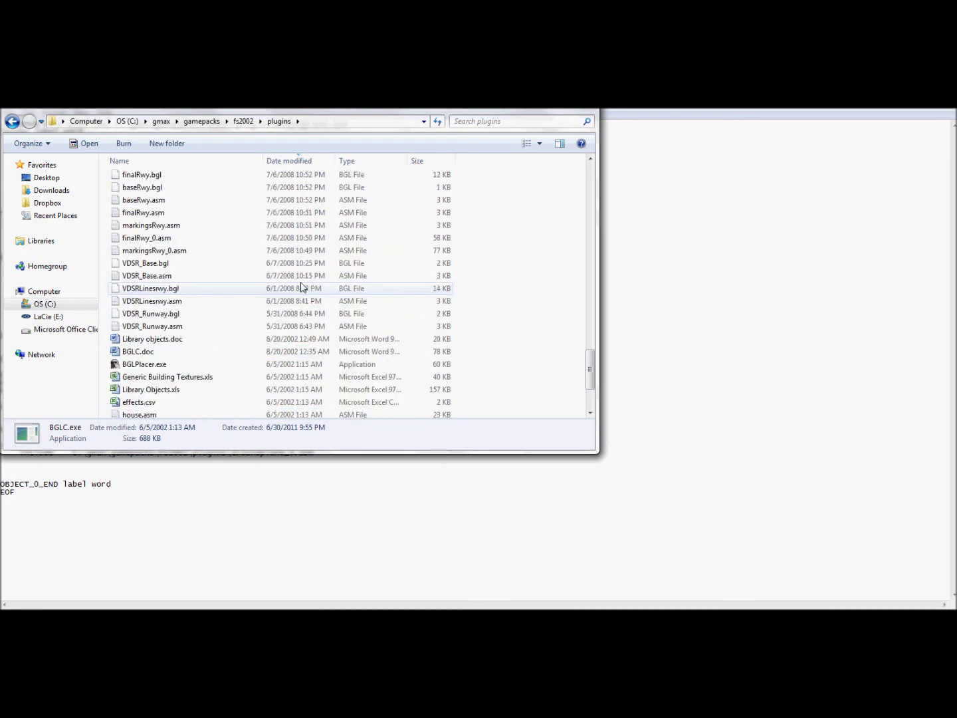
pyautogui.scroll(9, 301, 283)
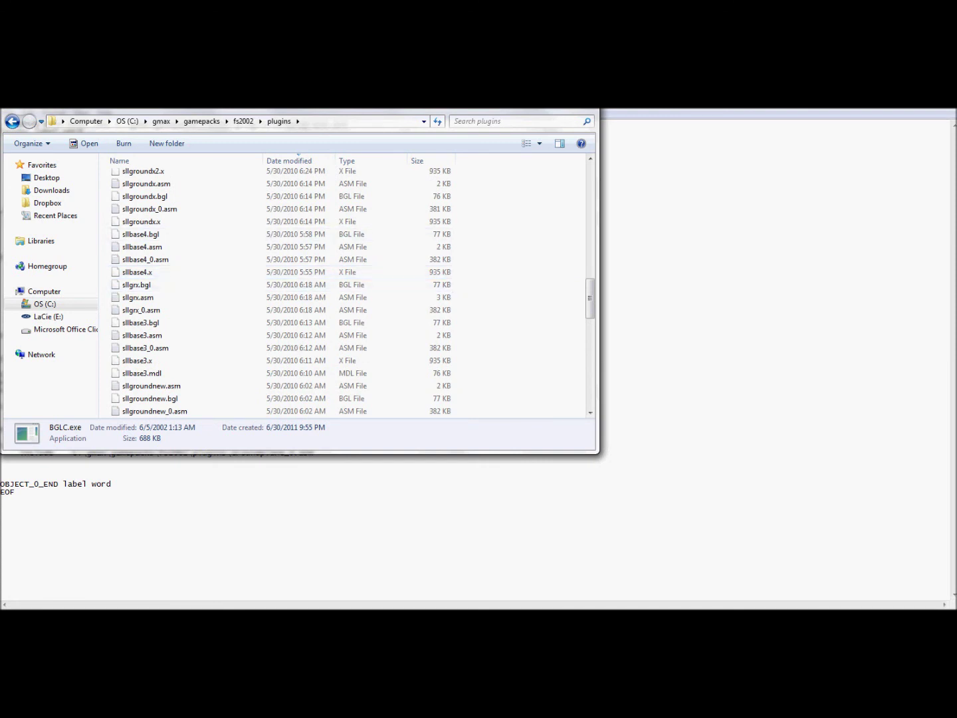
pyautogui.click(200, 559)
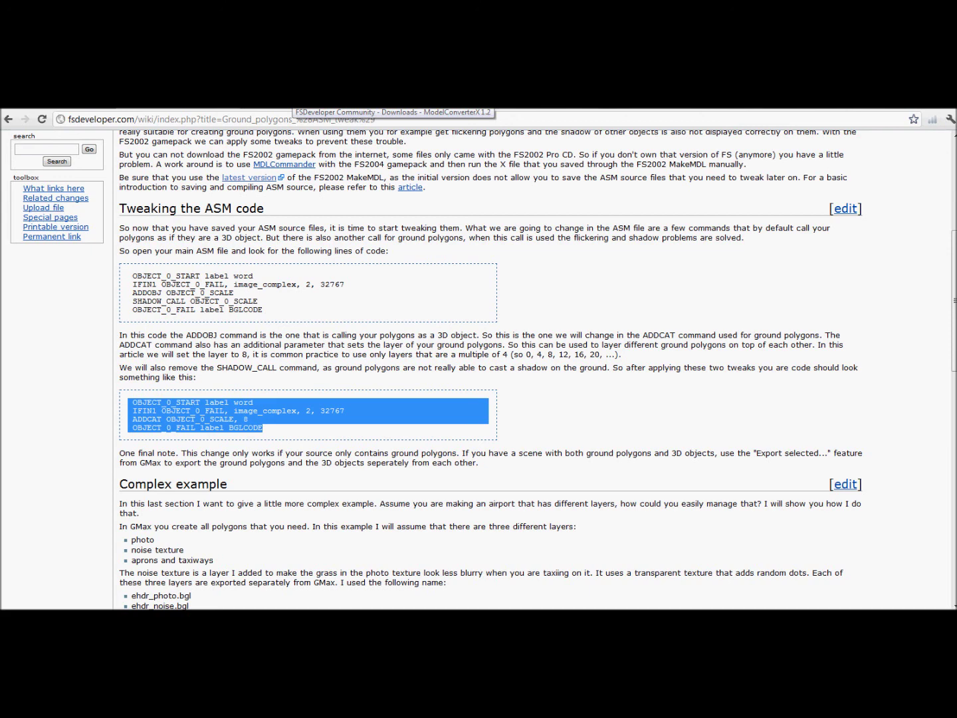
pyautogui.click(281, 619)
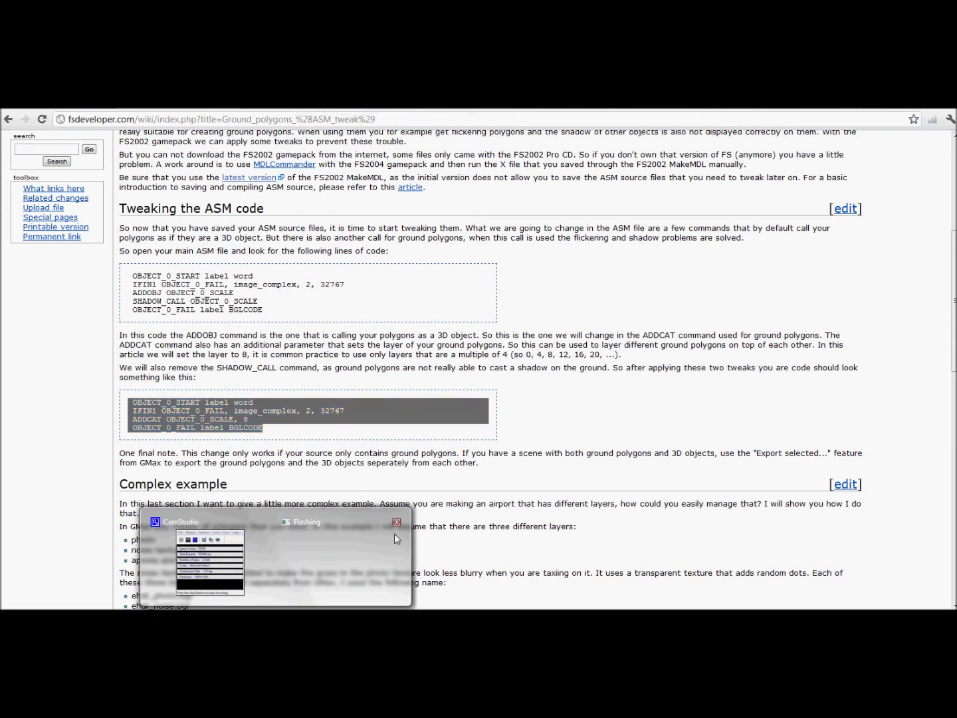
pyautogui.click(241, 557)
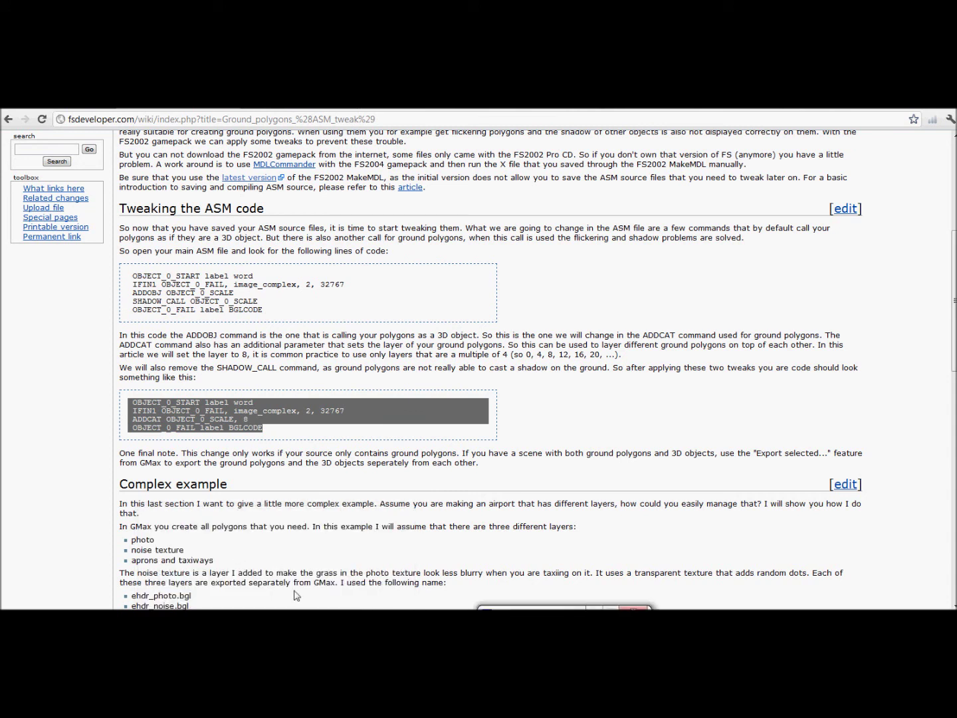